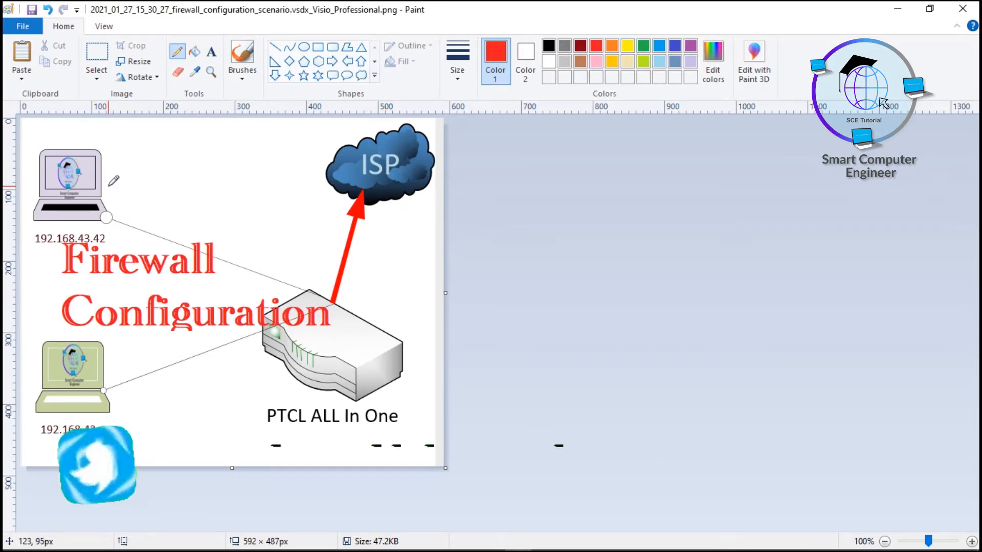
Draw a red pencil tick beside the 192.168.43.42 laptop and check the host's Wi-Fi connection.
left_click_drag(108, 187, 158, 172)
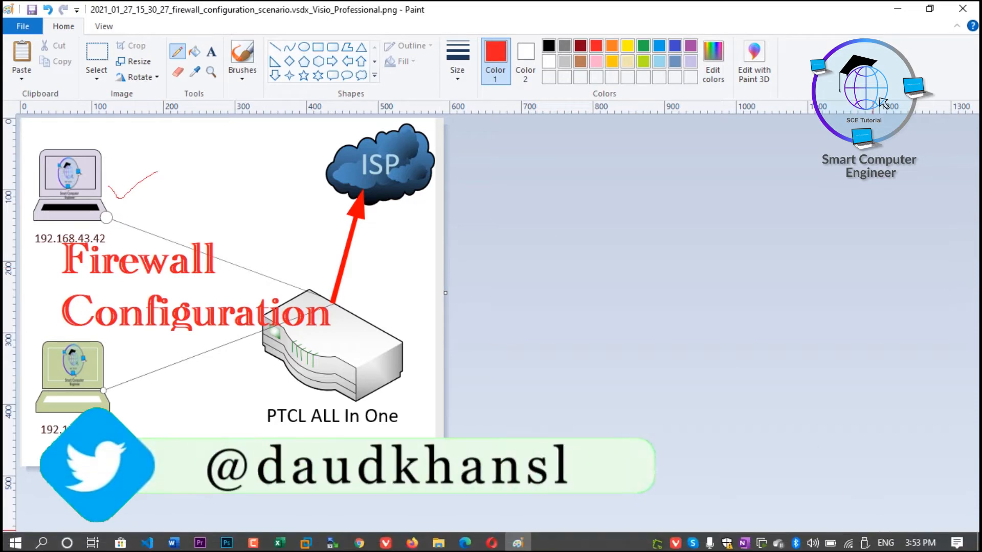
left_click(851, 541)
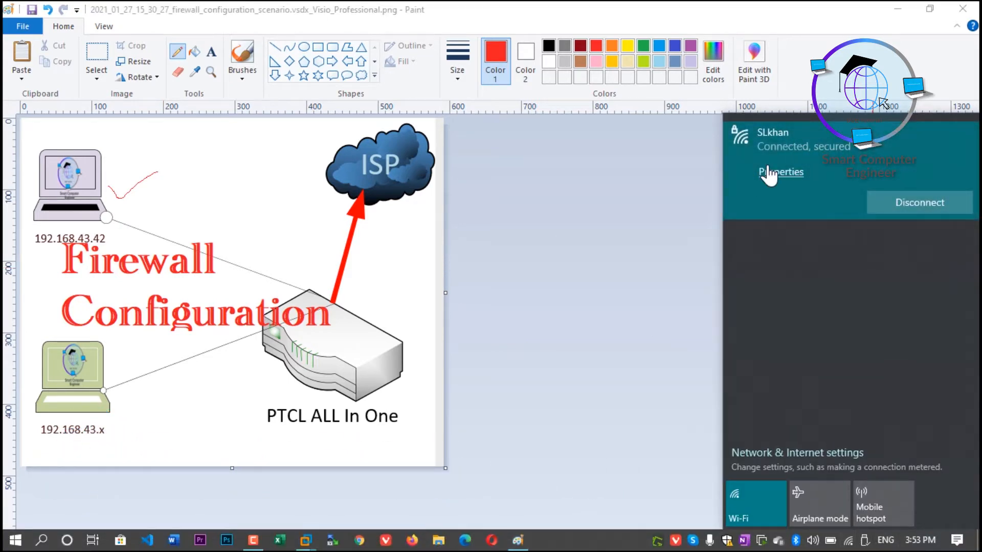
left_click(138, 428)
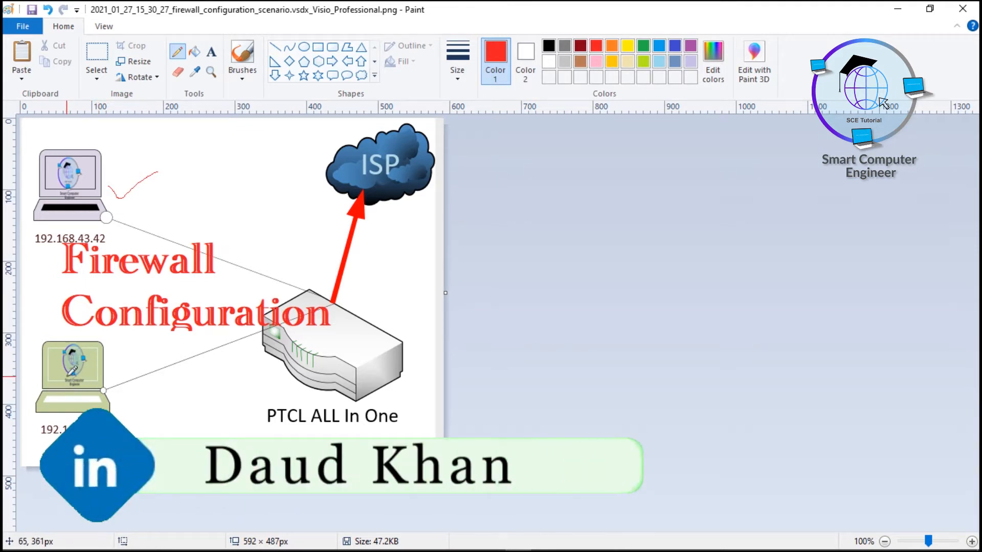
Switch to the Windows 8 virtual machine in VMware and set its network adapter to the custom network VMnet0 (Bridged).
mouse_move(545, 550)
left_click(306, 540)
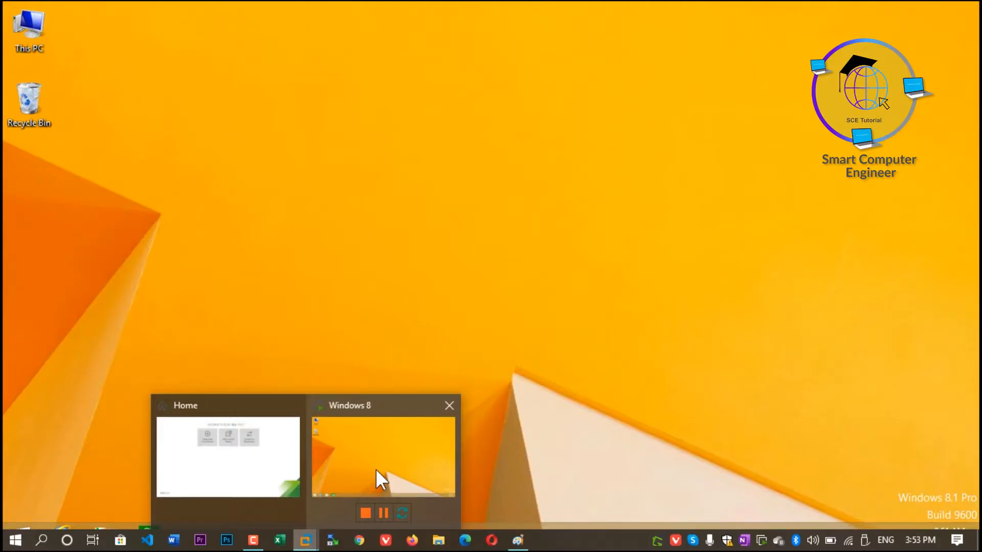
left_click(377, 470)
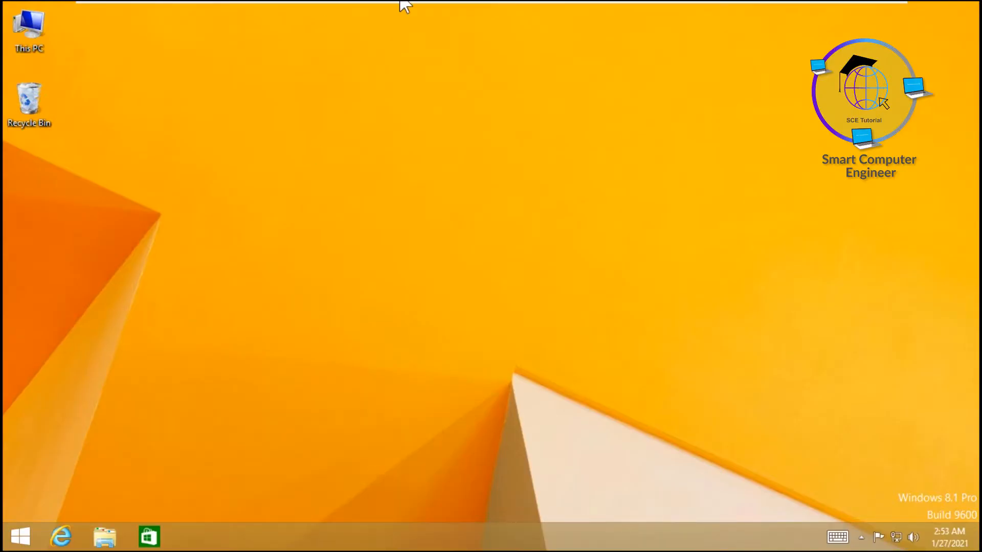
mouse_move(404, 6)
left_click(677, 12)
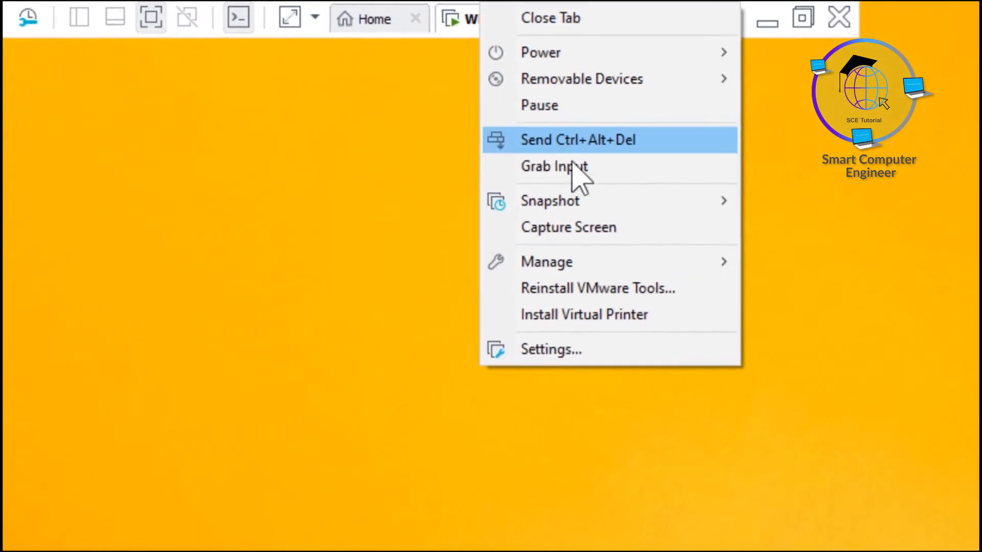
left_click(570, 352)
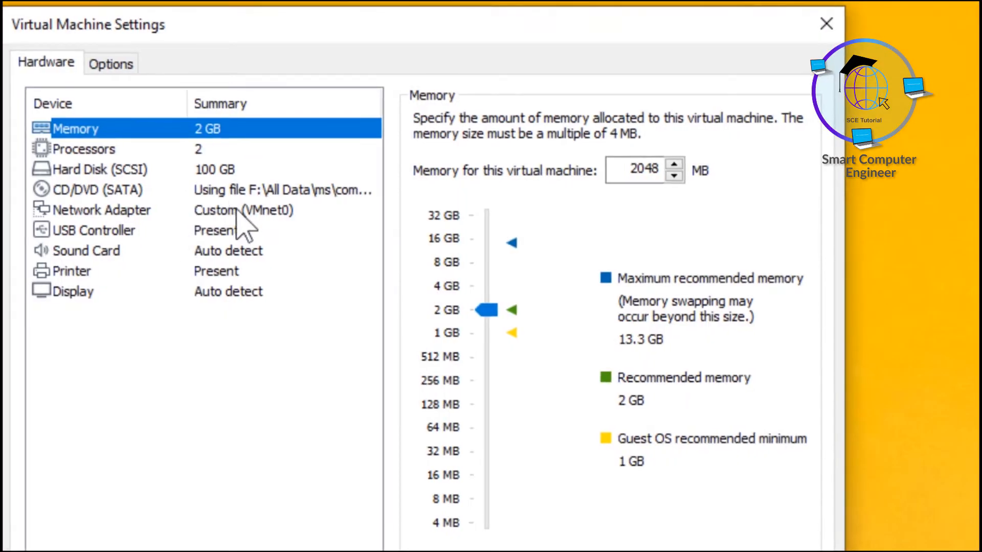
left_click(238, 212)
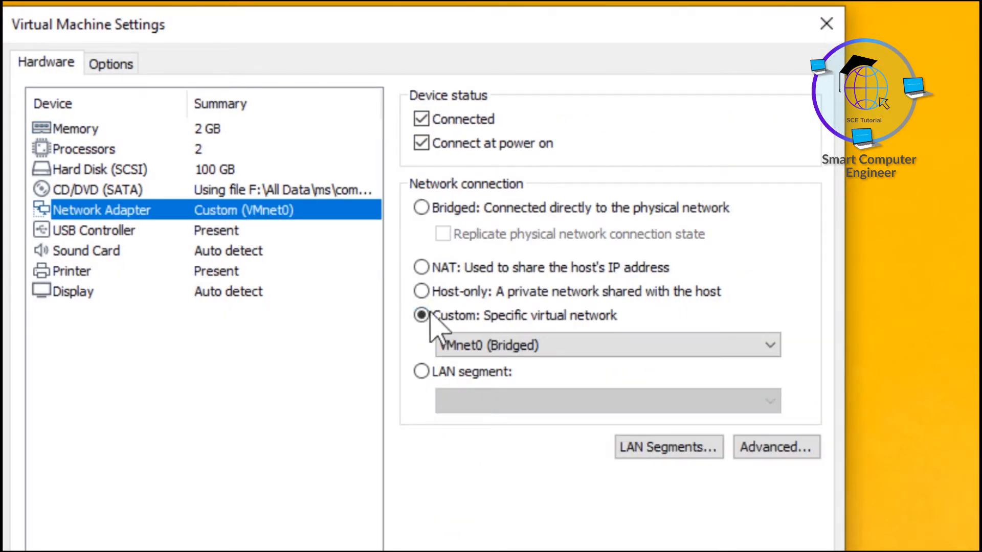
left_click(481, 347)
left_click(506, 367)
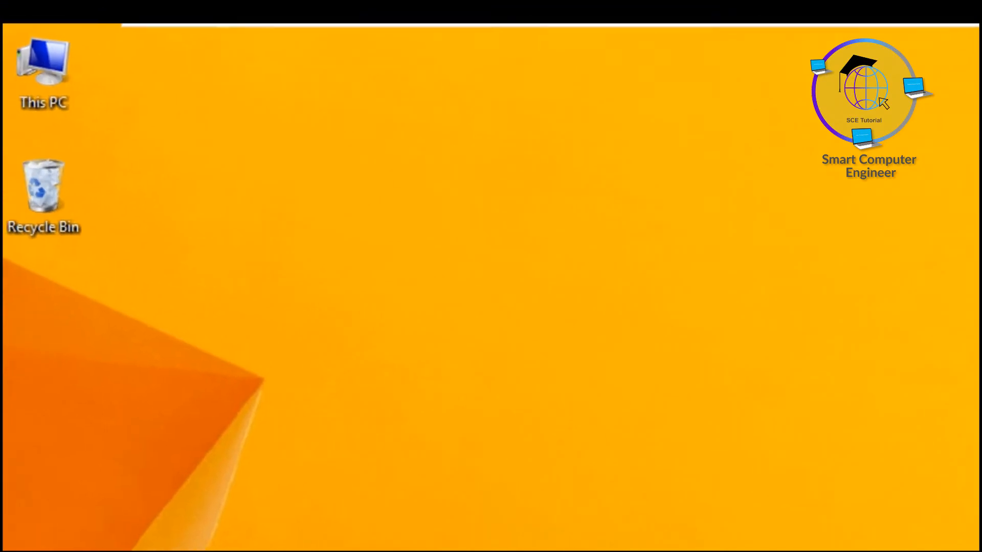
Check in the Virtual Network Editor which adapter VMnet0 is bridged to, and return to the host desktop.
mouse_move(648, 26)
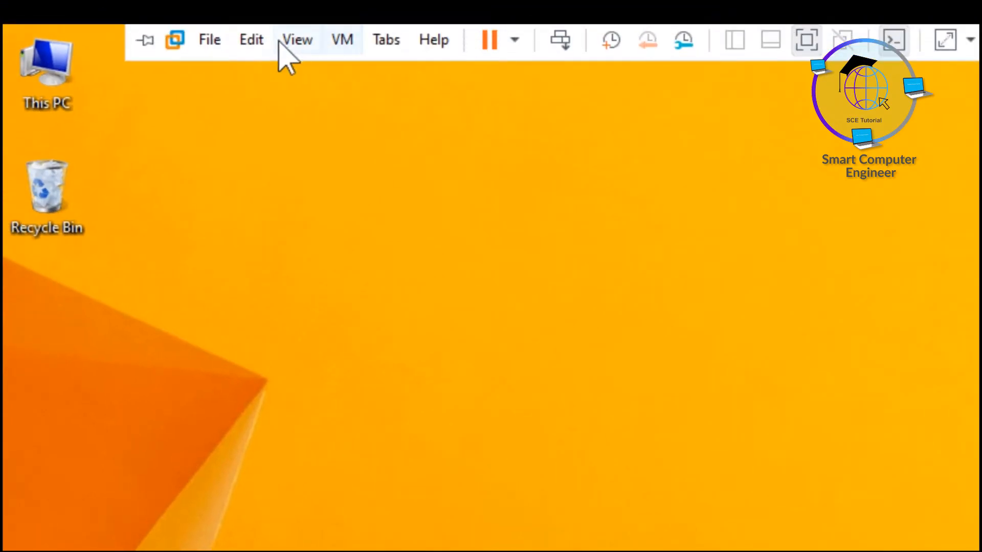
left_click(253, 42)
left_click(326, 160)
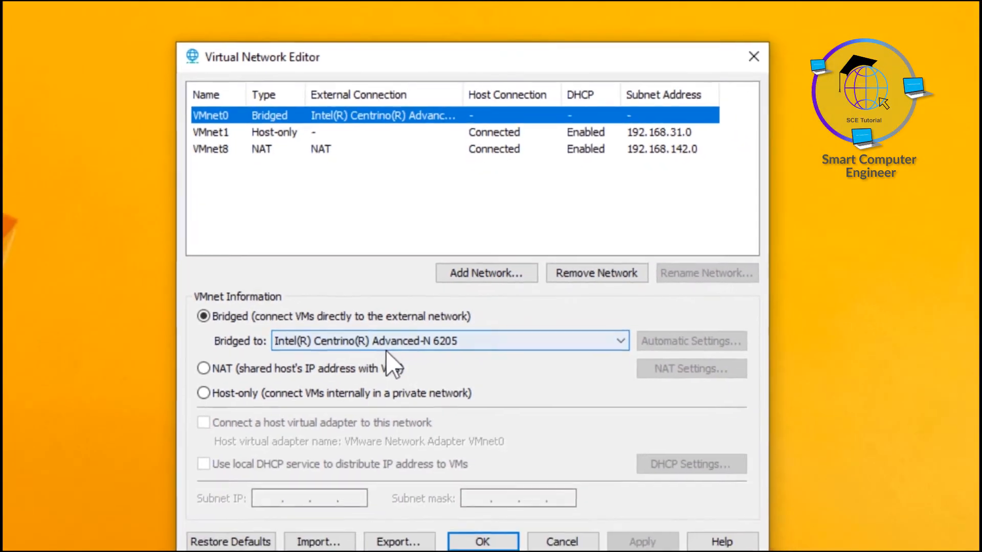
left_click(489, 540)
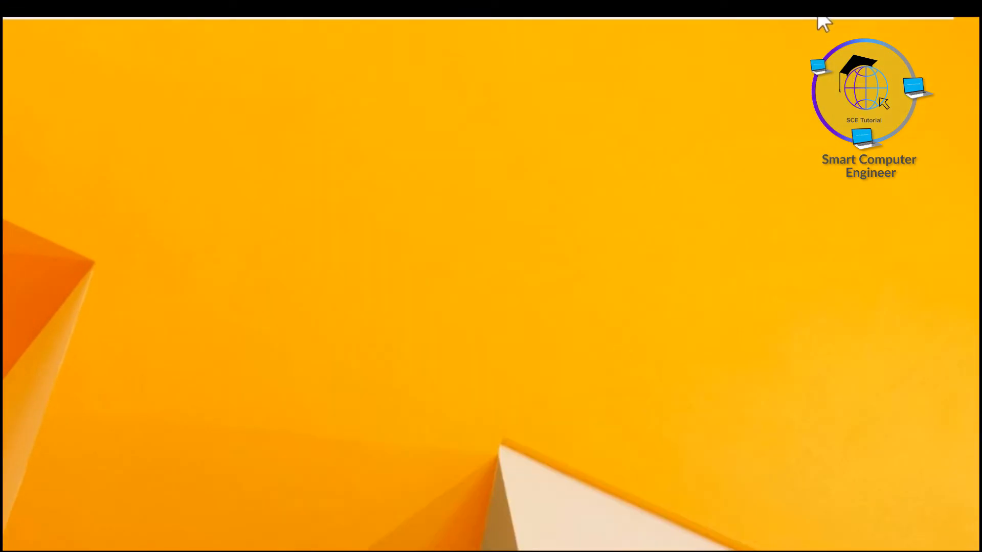
mouse_move(822, 20)
left_click(892, 28)
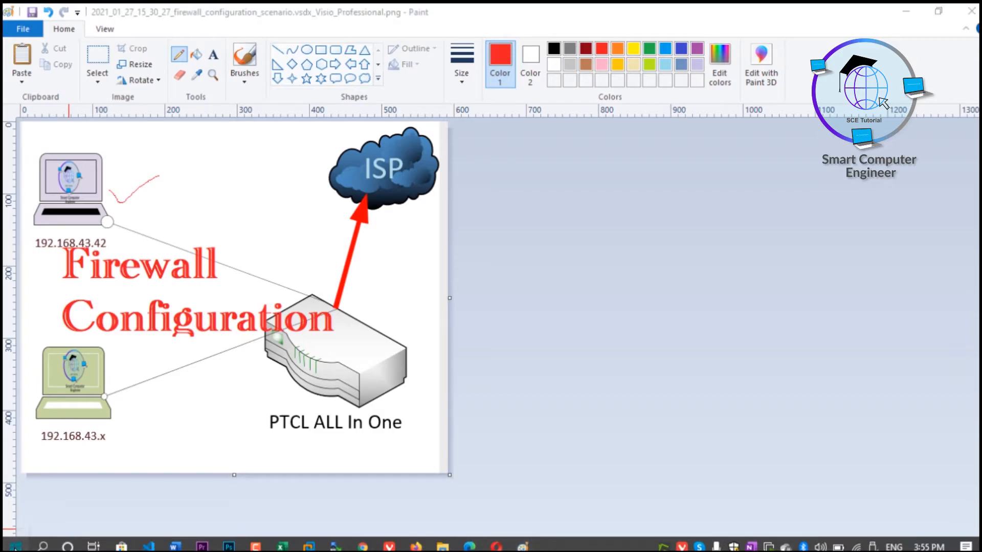
Open a Command Prompt on the host and list its full network configuration with ipconfig/all.
left_click(15, 546)
type("cmd")
key("Return")
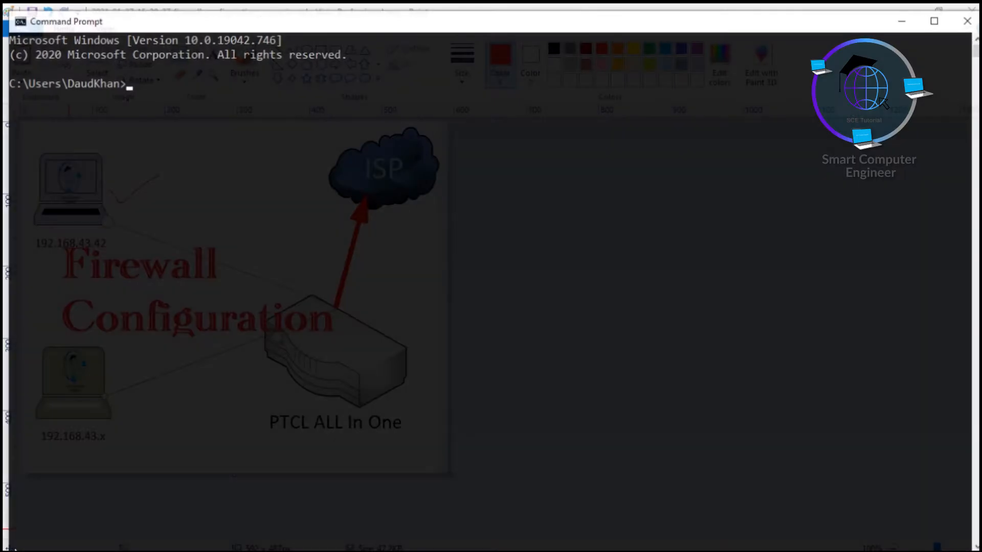
type("ipconfig")
type("/all")
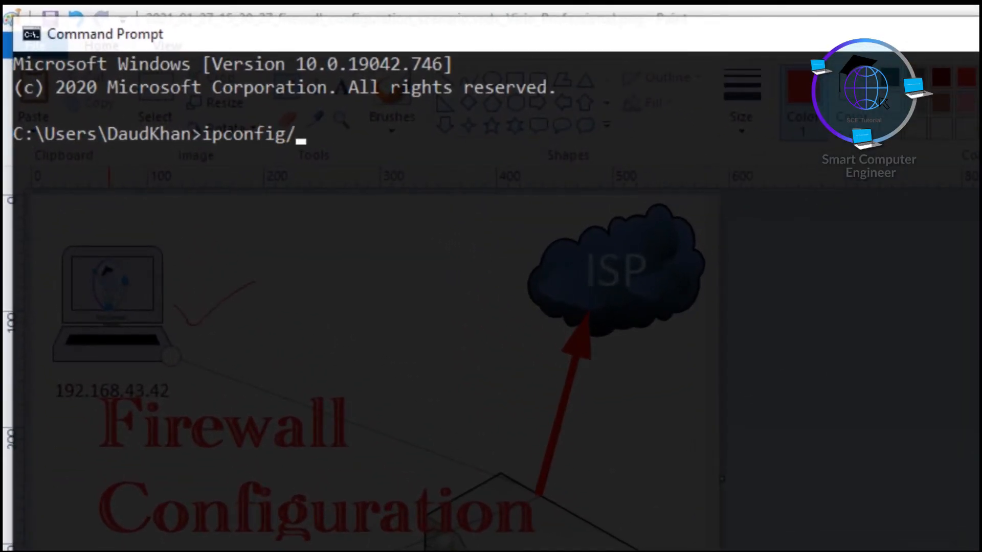
key("Return")
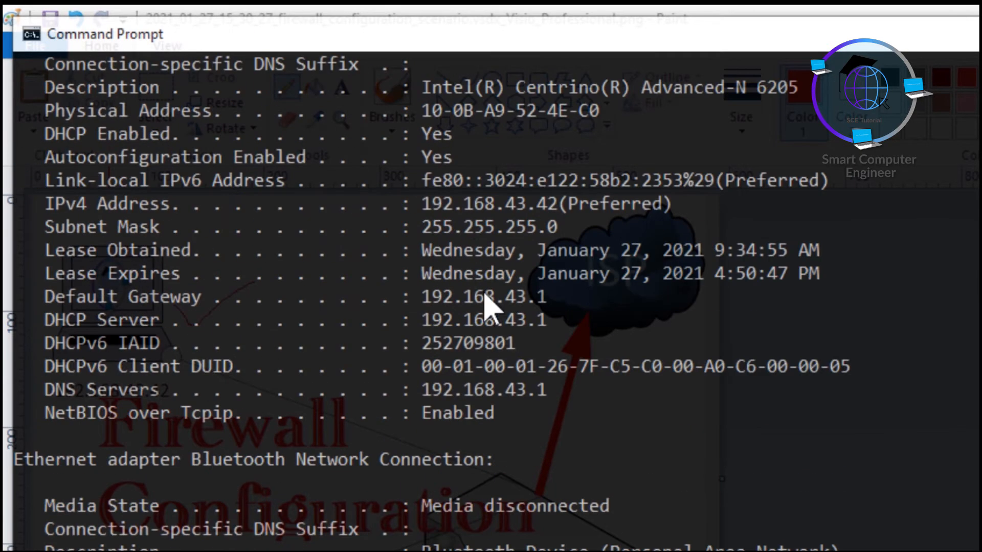
Highlight the Wi-Fi adapter's IPv4 address and default gateway in the output, and close the Command Prompt.
left_click_drag(422, 203, 558, 223)
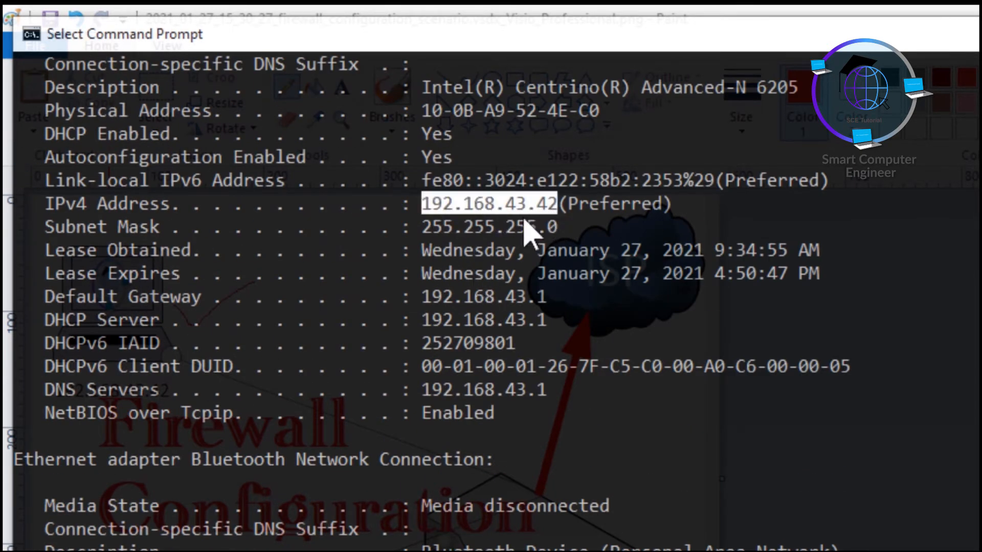
left_click(430, 297)
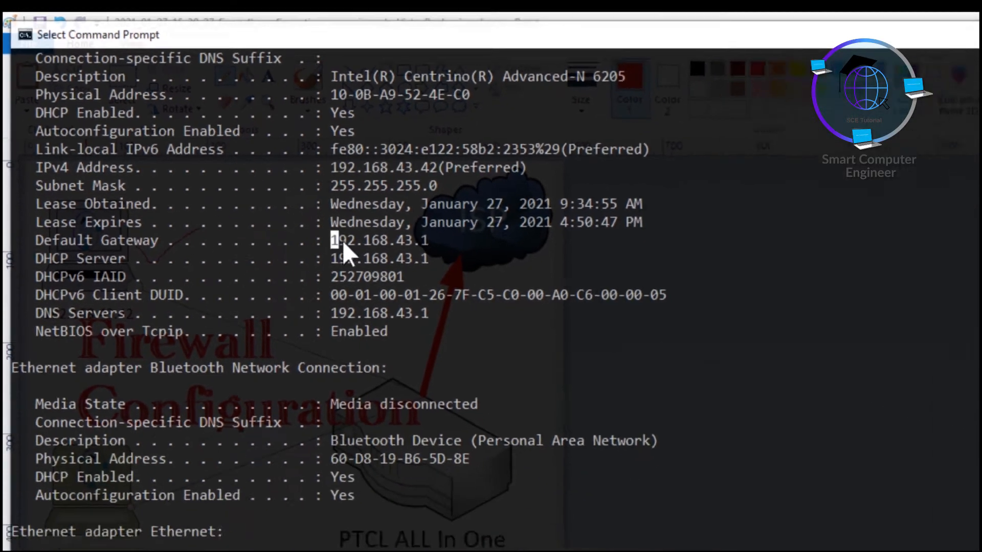
left_click_drag(342, 241, 426, 260)
left_click(939, 35)
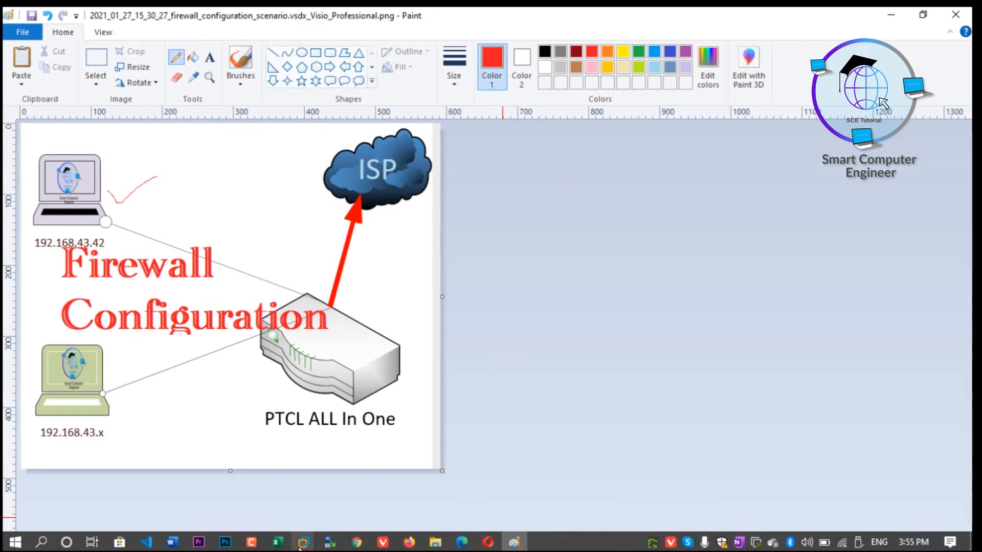
Switch to the Windows 8 virtual machine and run ipconfig in its Command Prompt.
mouse_move(358, 542)
left_click(380, 453)
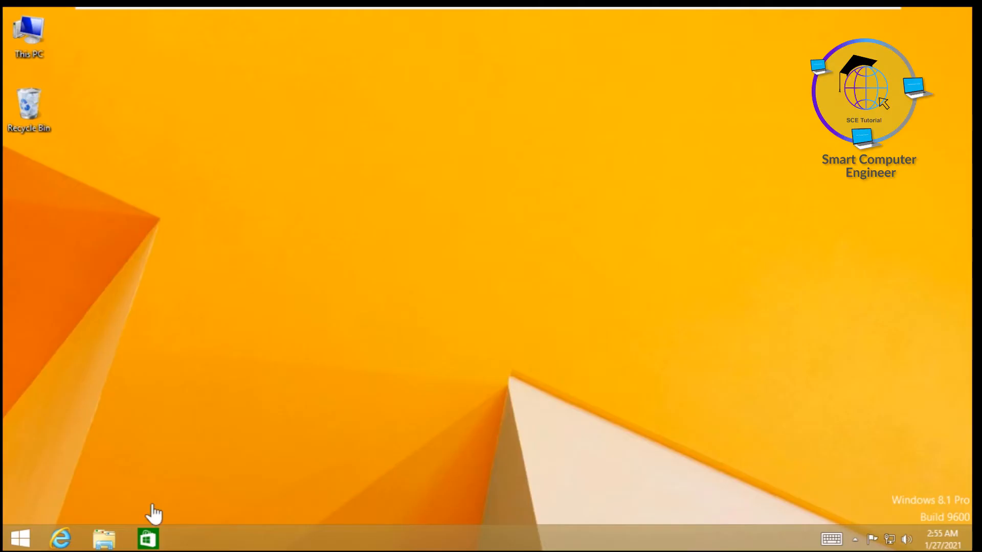
left_click(20, 538)
left_click(20, 538)
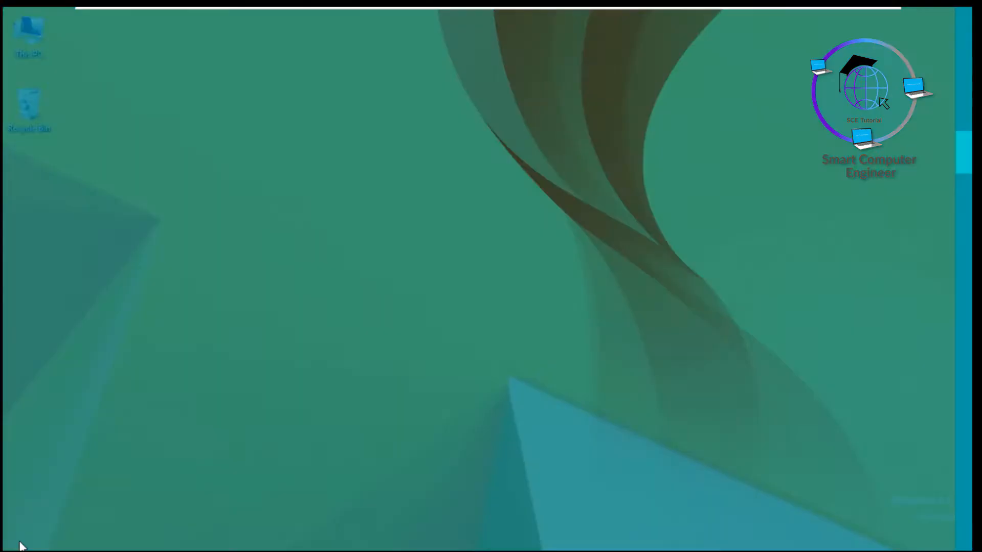
type("ipconfig")
key("Return")
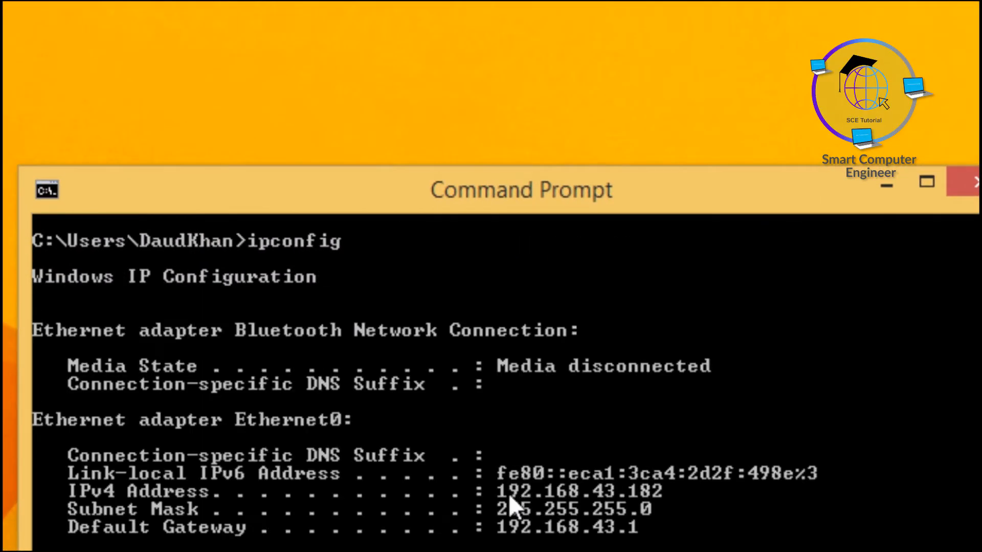
Highlight the Ethernet0 adapter's IPv4 address and default gateway, and return to the host desktop.
right_click(603, 492)
left_click(588, 503)
left_click_drag(498, 491, 667, 492)
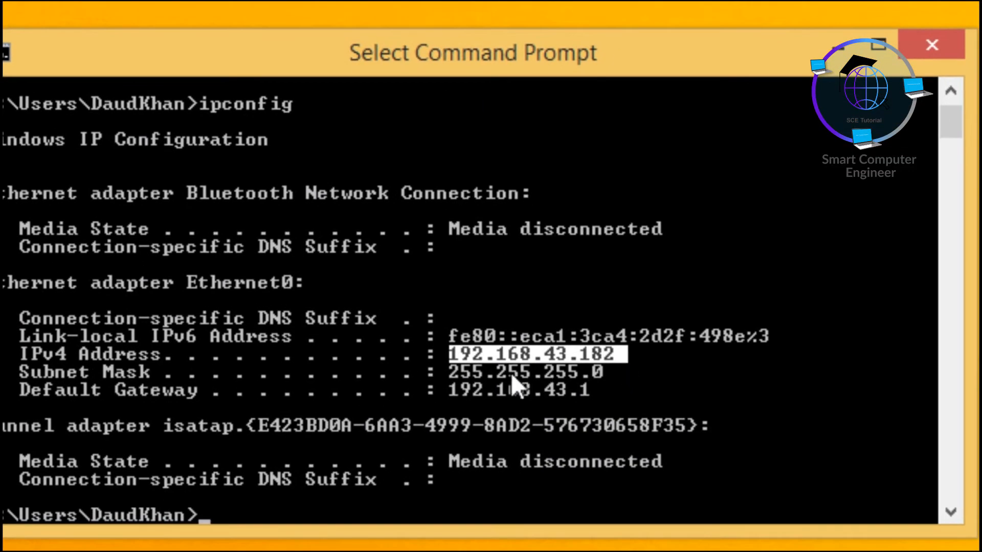
left_click_drag(454, 386, 583, 389)
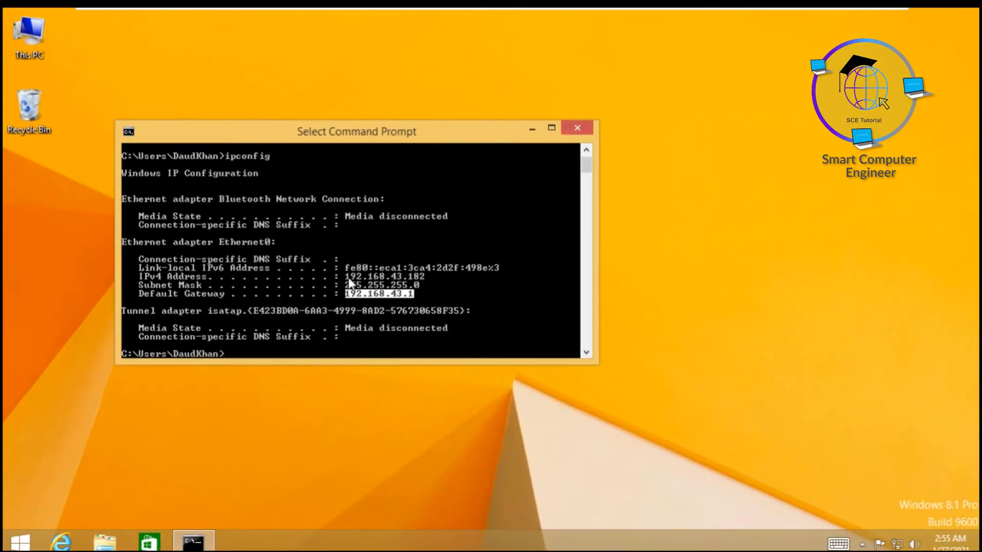
left_click_drag(349, 279, 418, 276)
key("Return")
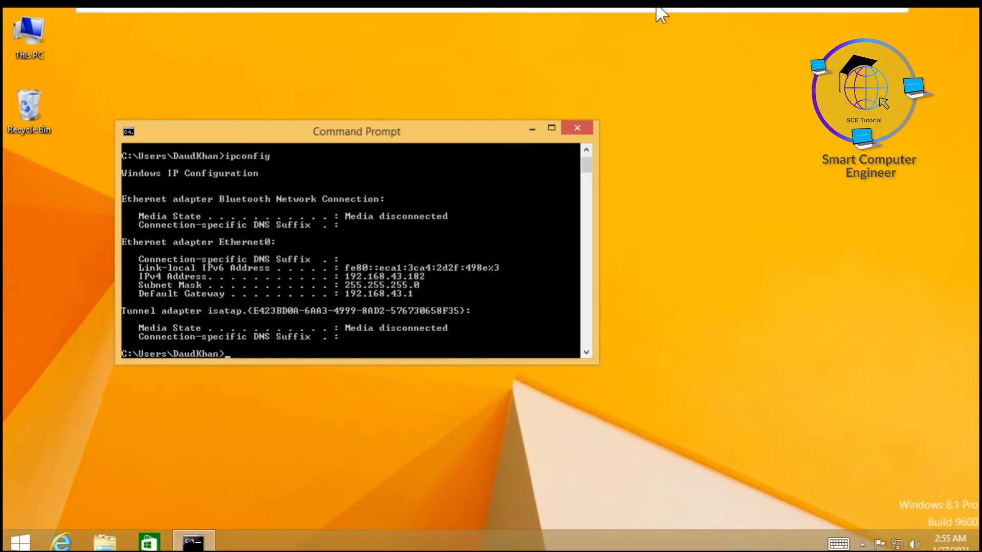
left_click(853, 18)
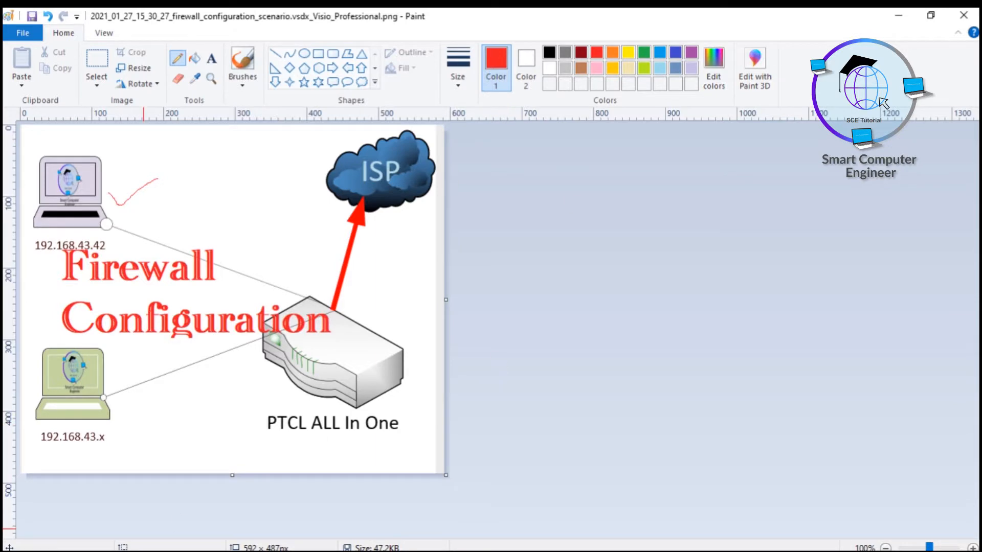
Open a Command Prompt on the host and ping the virtual machine at 192.168.43.182.
key("super")
type("cmd")
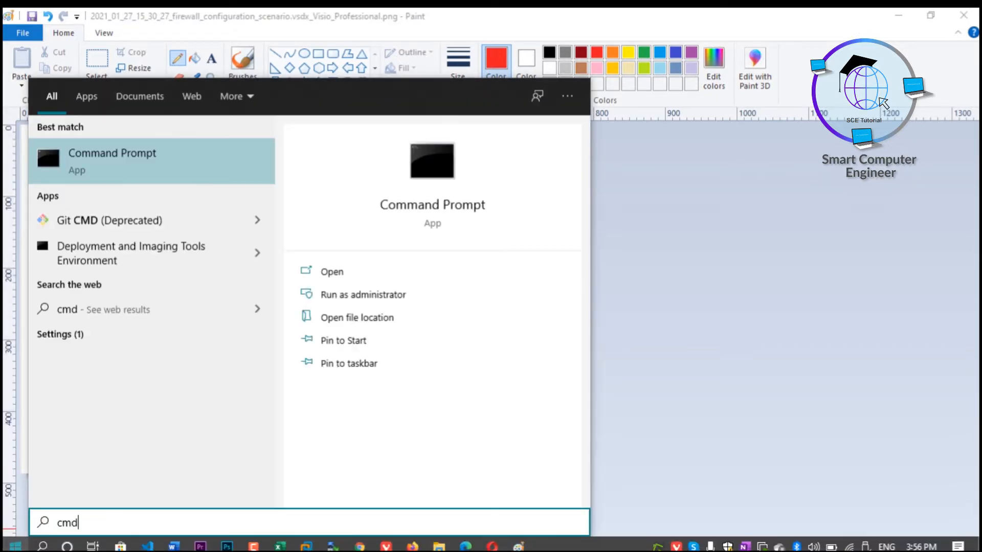
key("Return")
left_click(137, 307)
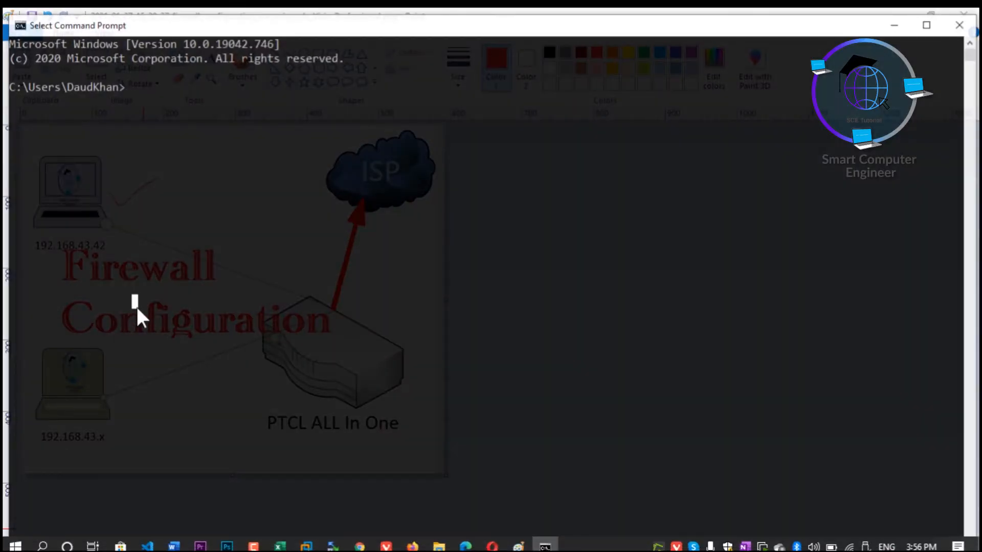
type("ping")
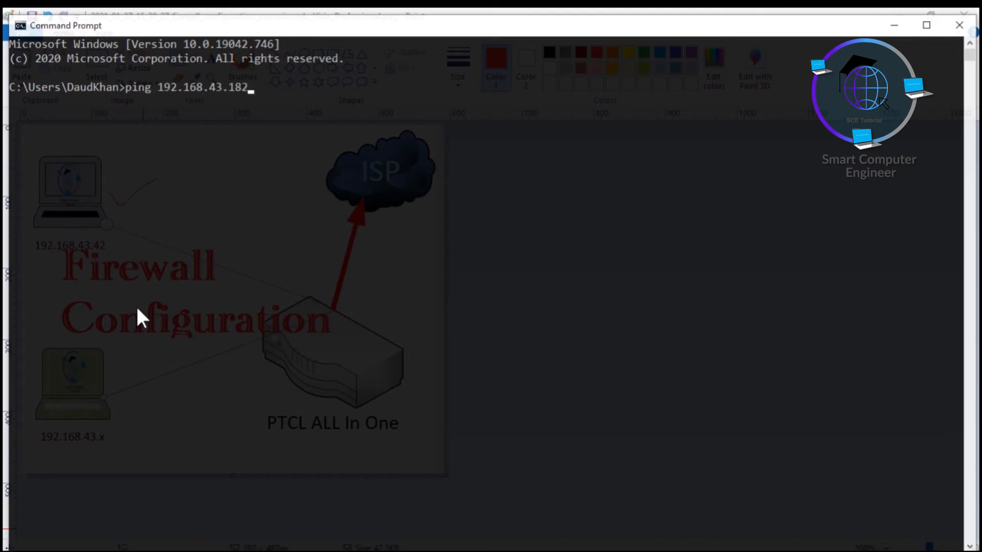
type(" 192.168.43.182")
key("Return")
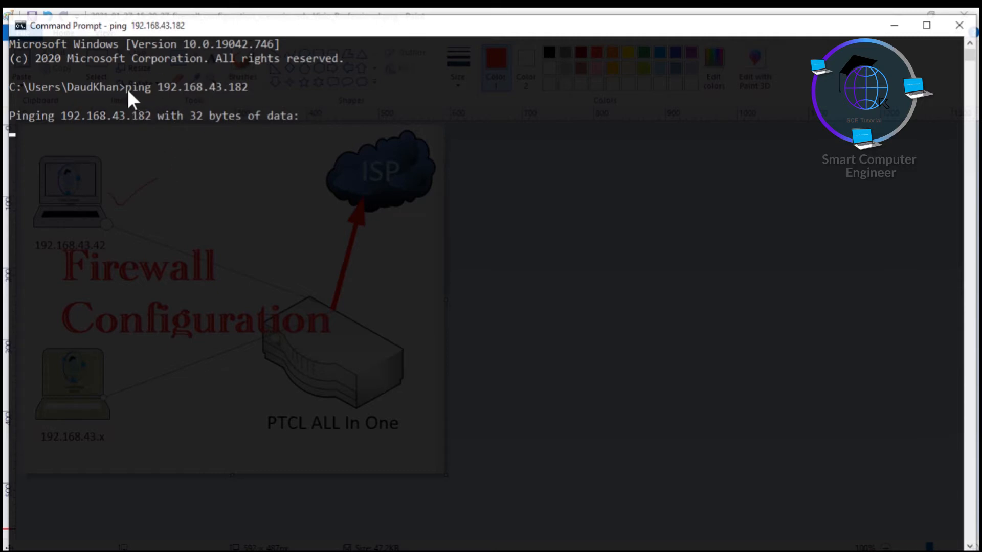
Highlight the ping command and its response lines, and stop the running ping.
left_click_drag(128, 87, 137, 88)
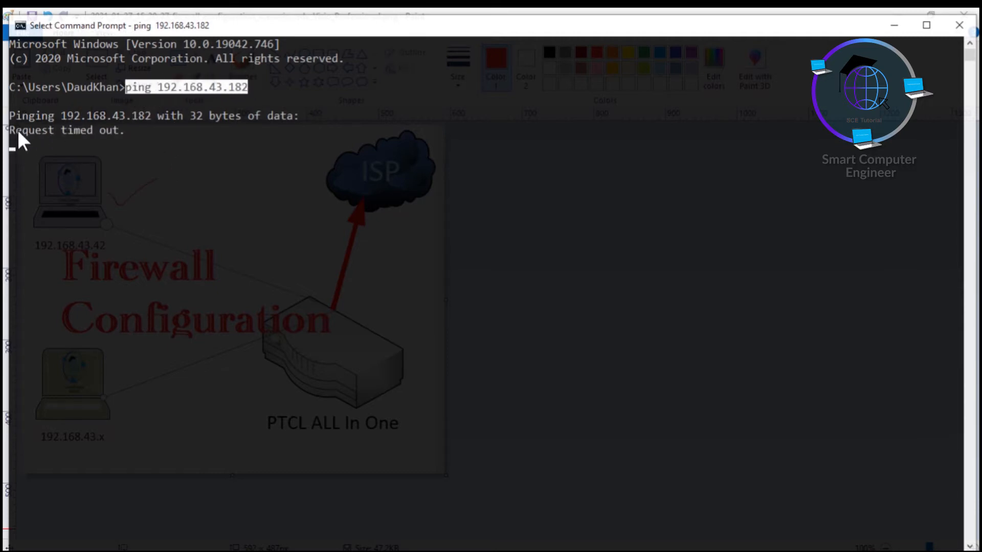
left_click_drag(20, 129, 24, 131)
left_click_drag(108, 130, 121, 132)
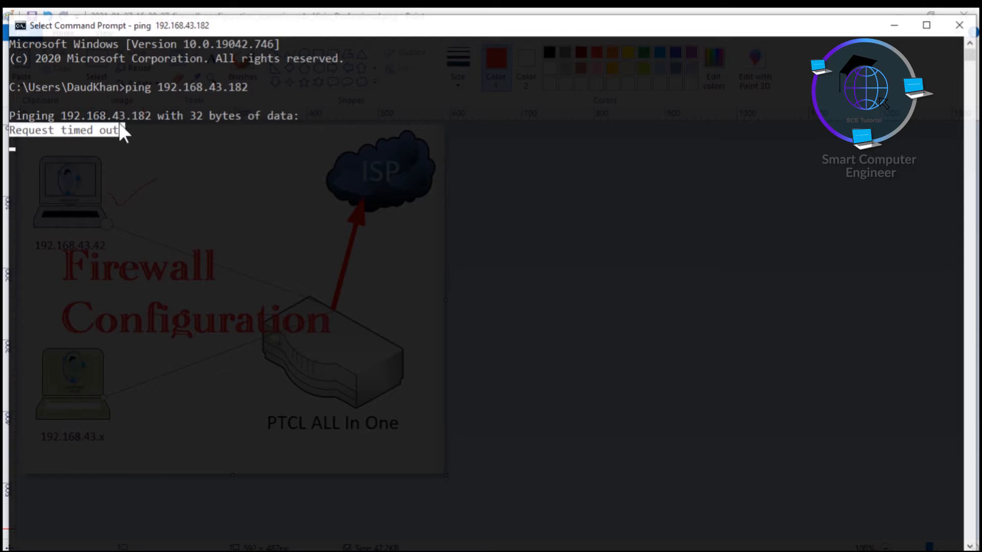
left_click(81, 146)
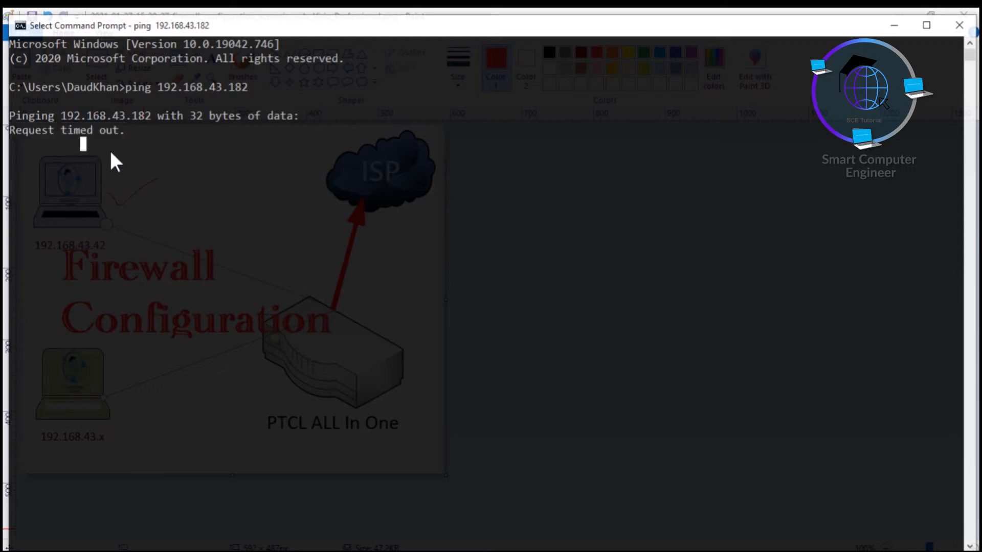
key("Escape")
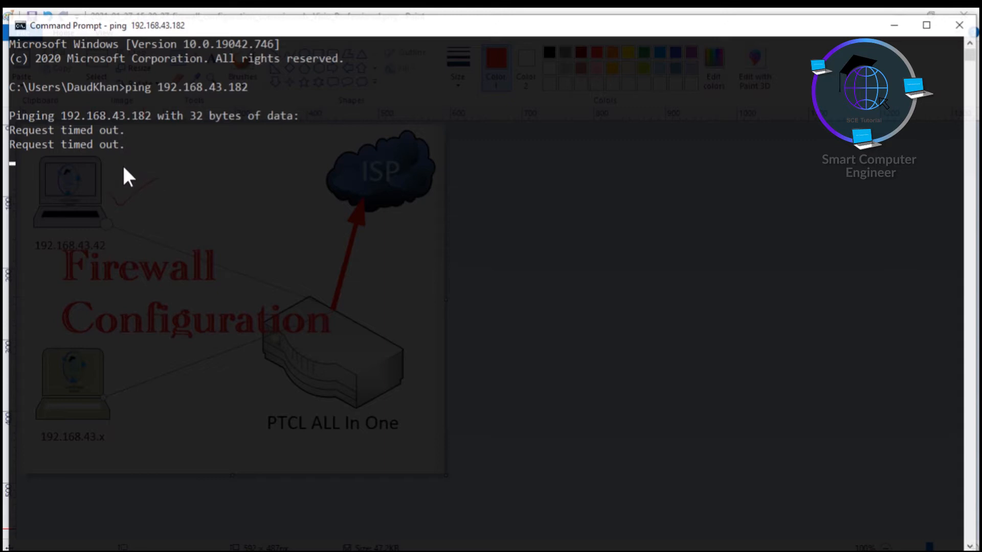
key("ctrl+c")
left_click_drag(61, 130, 95, 152)
left_click(170, 184)
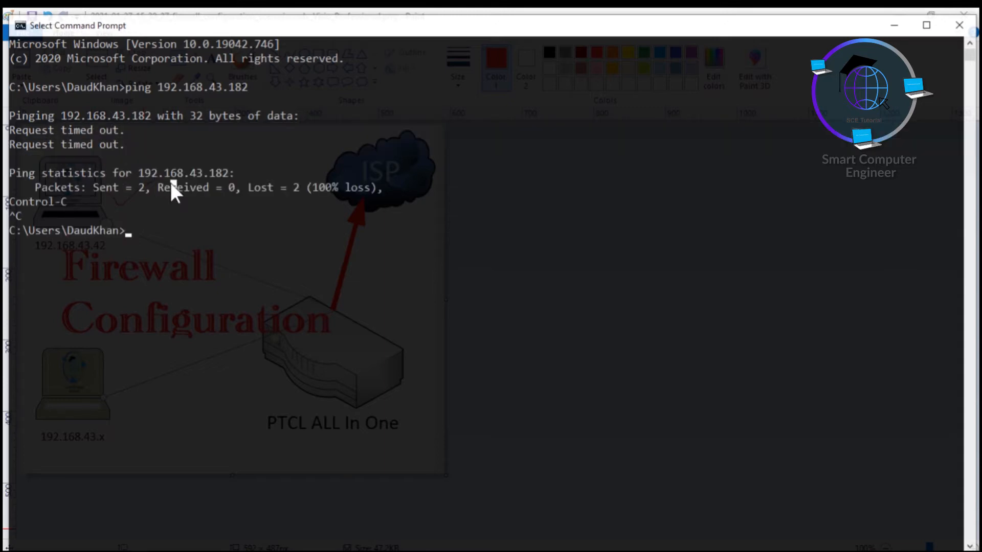
Highlight the packet statistics of the stopped ping and close the Command Prompt.
left_click_drag(204, 187, 231, 188)
left_click(320, 187)
left_click(965, 29)
Open a new Command Prompt on the host, ping google.com and minimize the window.
key("super")
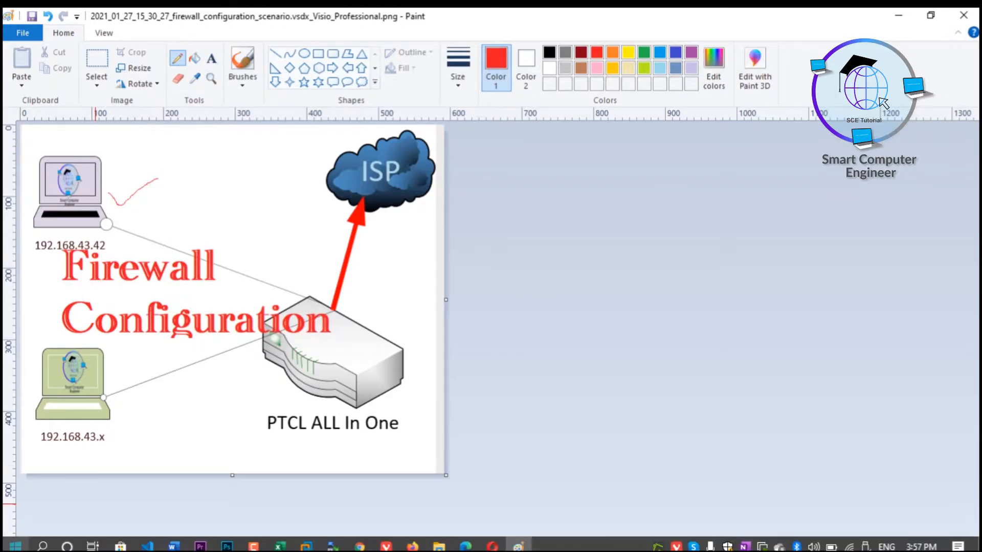
type("cmd")
key("Return")
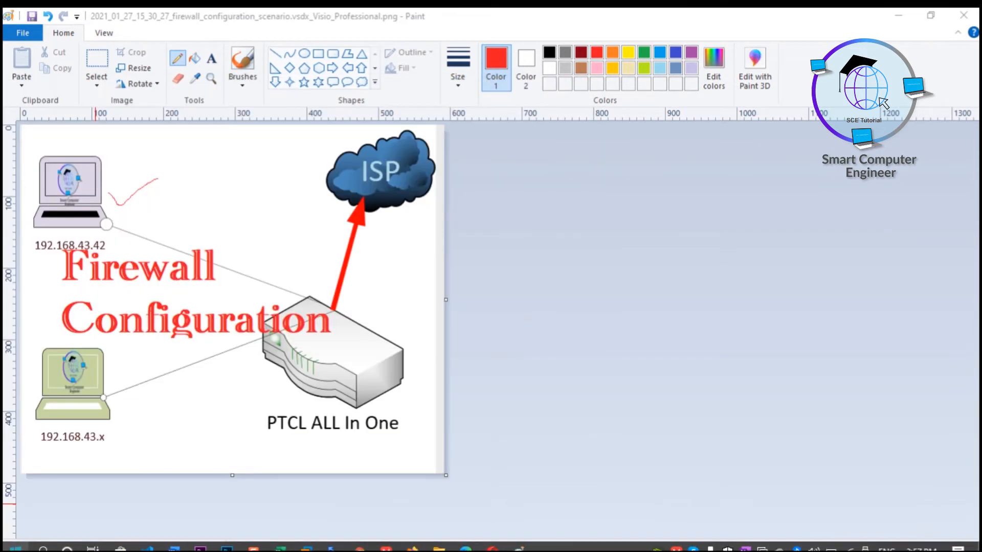
type("ping google.com")
key("Return")
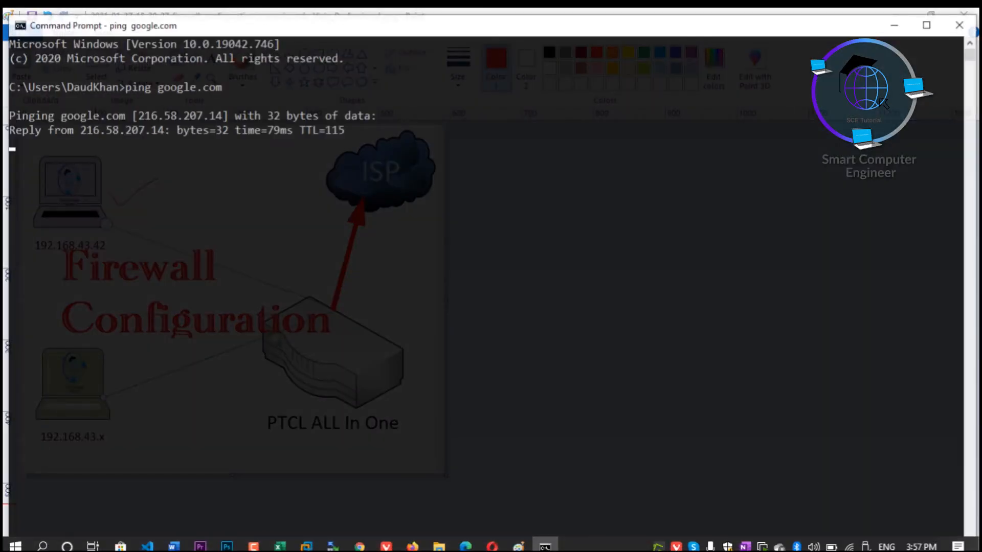
left_click(894, 25)
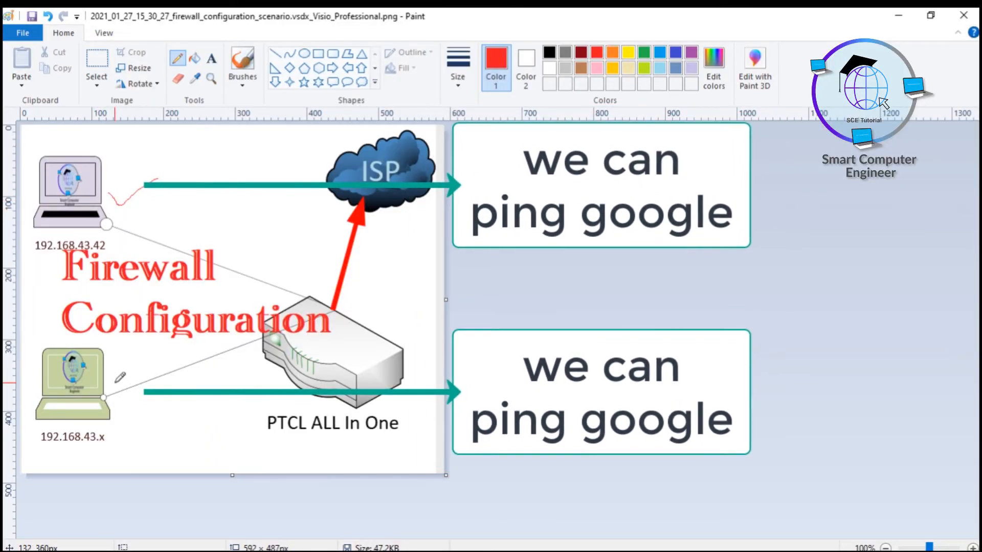
Switch to the Windows 8 virtual machine and ping google.com from its Command Prompt.
mouse_move(46, 550)
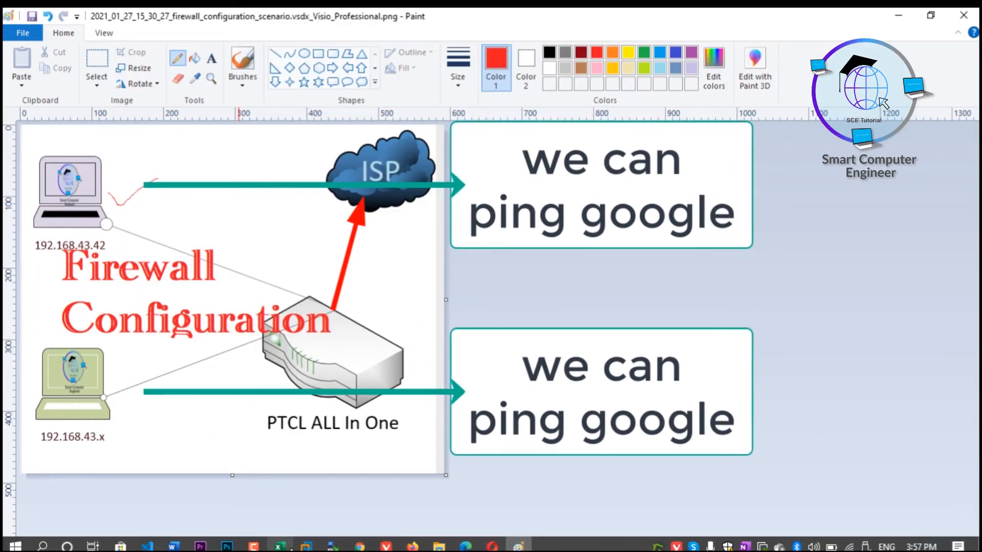
mouse_move(306, 546)
left_click(389, 463)
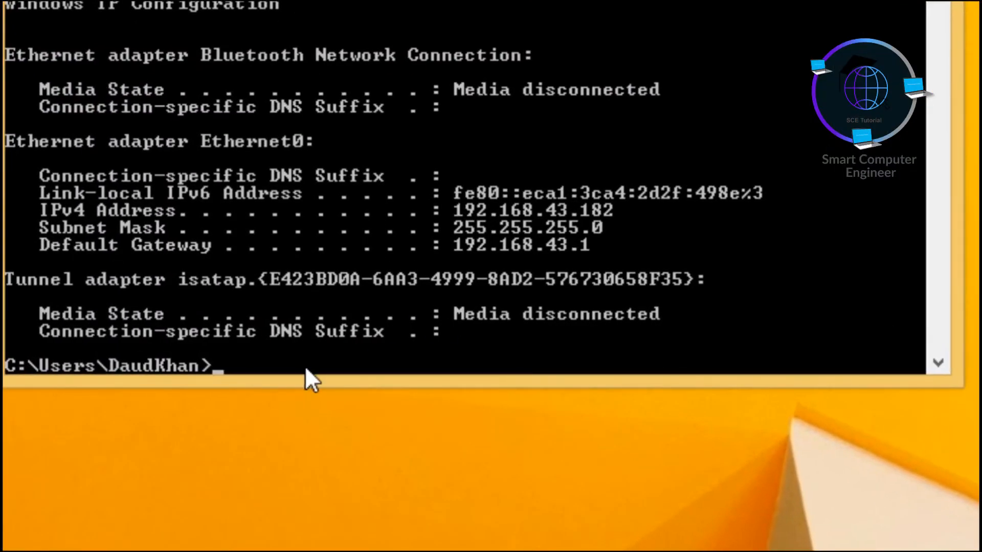
type("ping")
type("google.com")
key("Return")
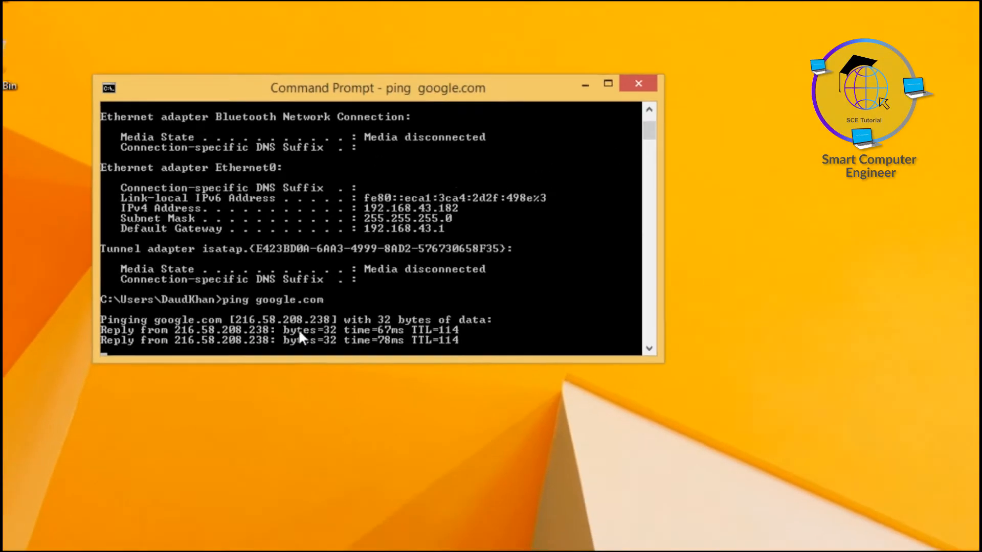
Highlight the google.com ping replies, close the virtual machine's Command Prompt and return to the host.
right_click(169, 332)
left_click(261, 338)
left_click(201, 255)
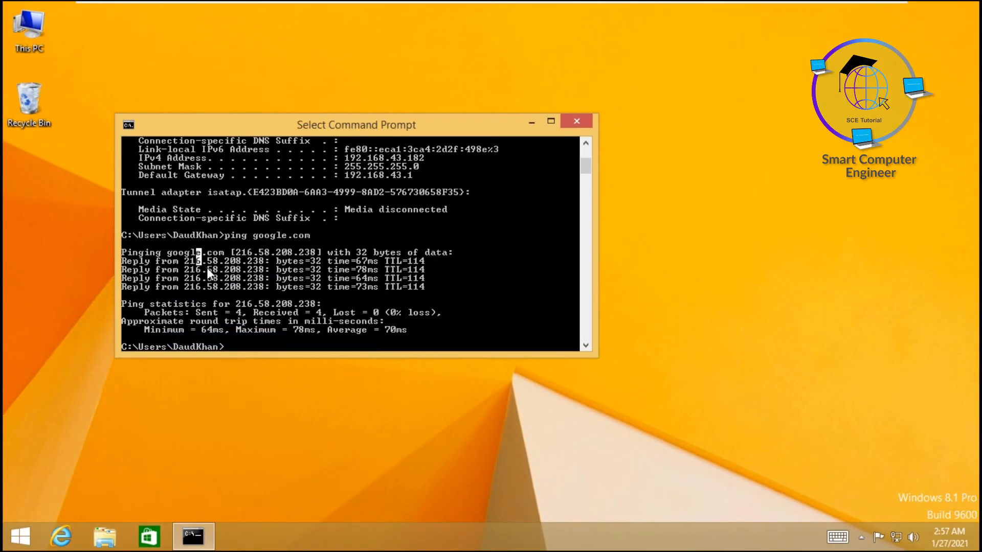
left_click_drag(236, 288, 367, 289)
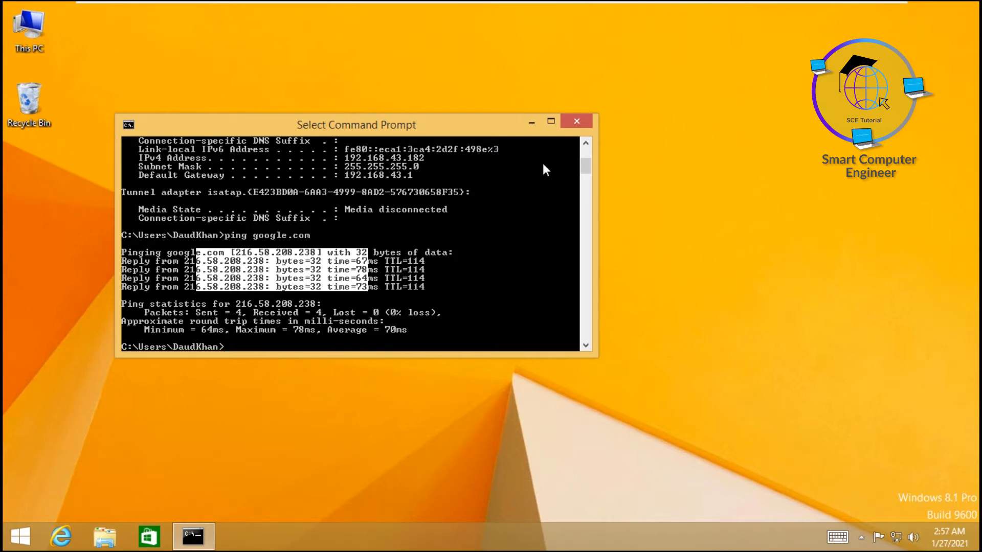
left_click(582, 123)
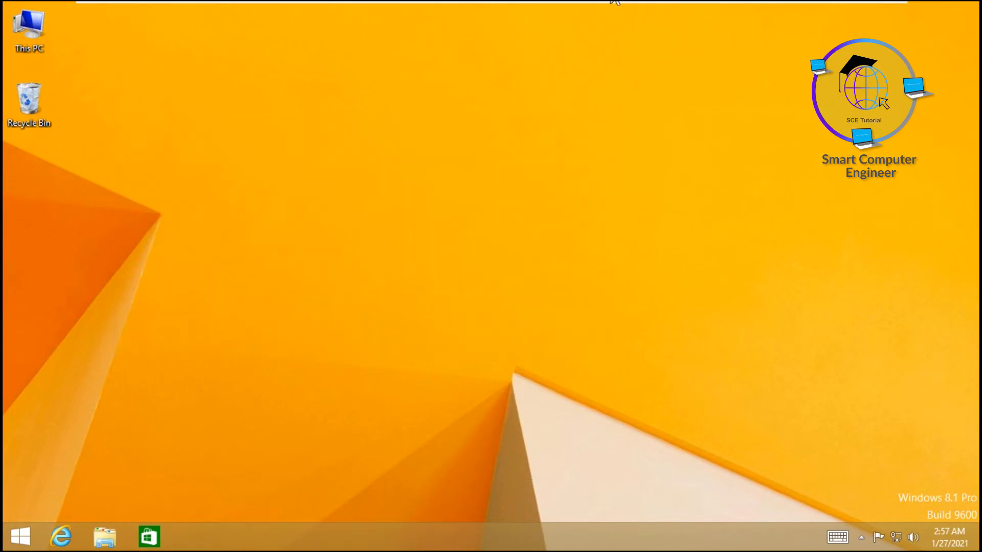
mouse_move(626, 3)
left_click(853, 13)
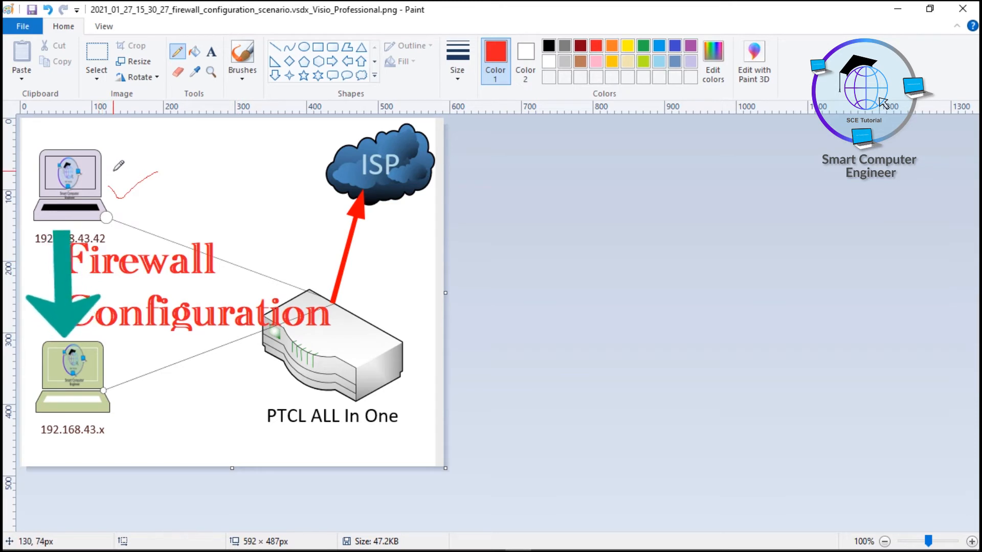
Add the size 22 red text "ping 192.168.43.182 -t" beside the upper laptop in the network diagram.
left_click(212, 52)
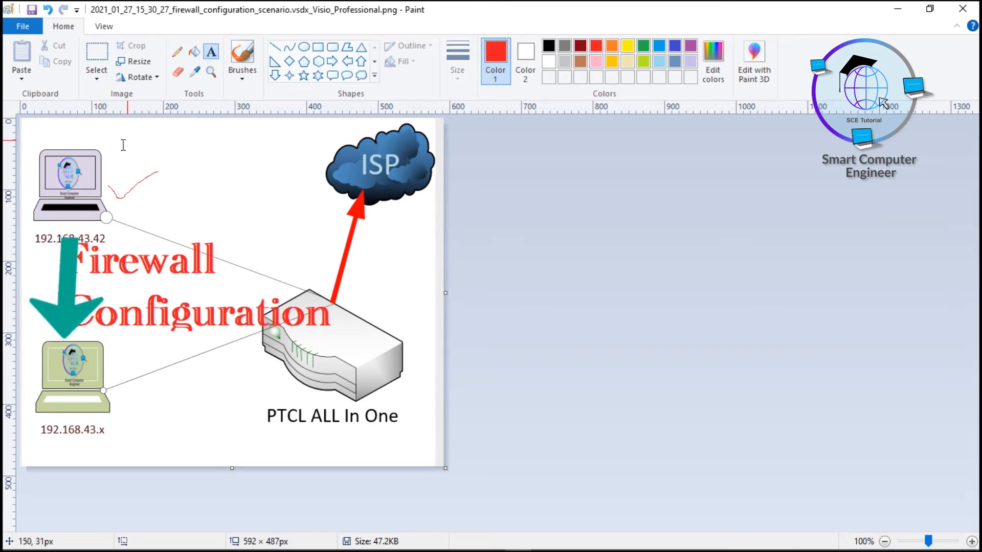
left_click(121, 155)
type("ping")
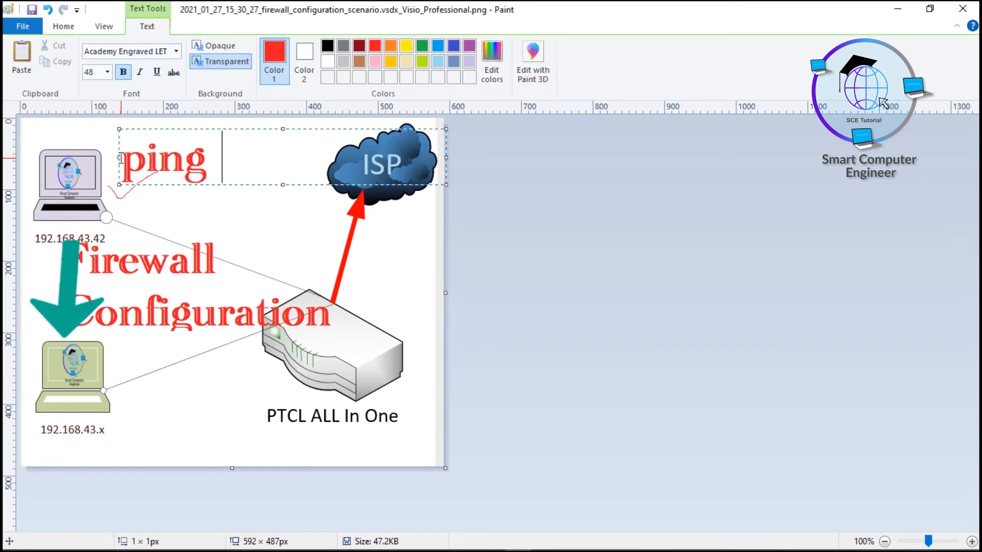
type(" 192.168")
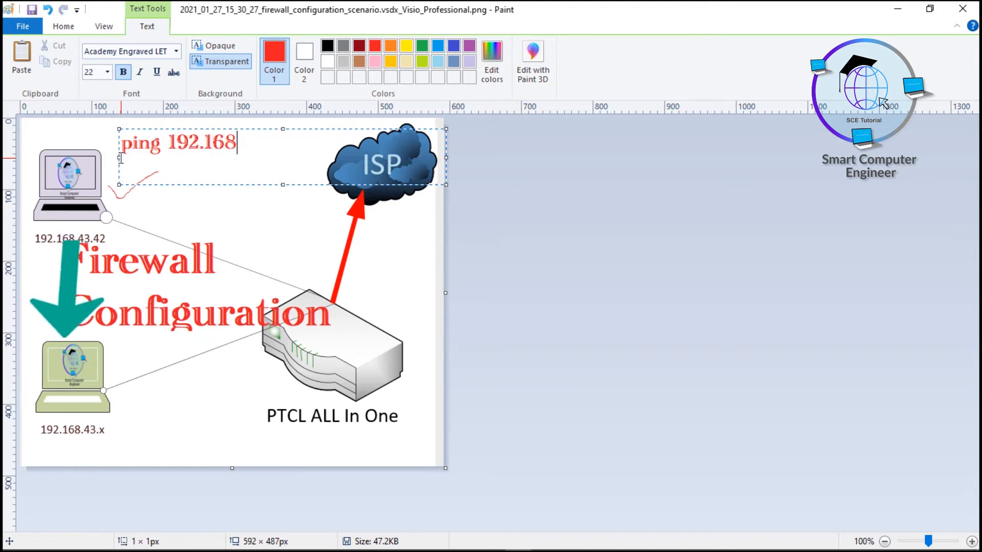
type(".43.18")
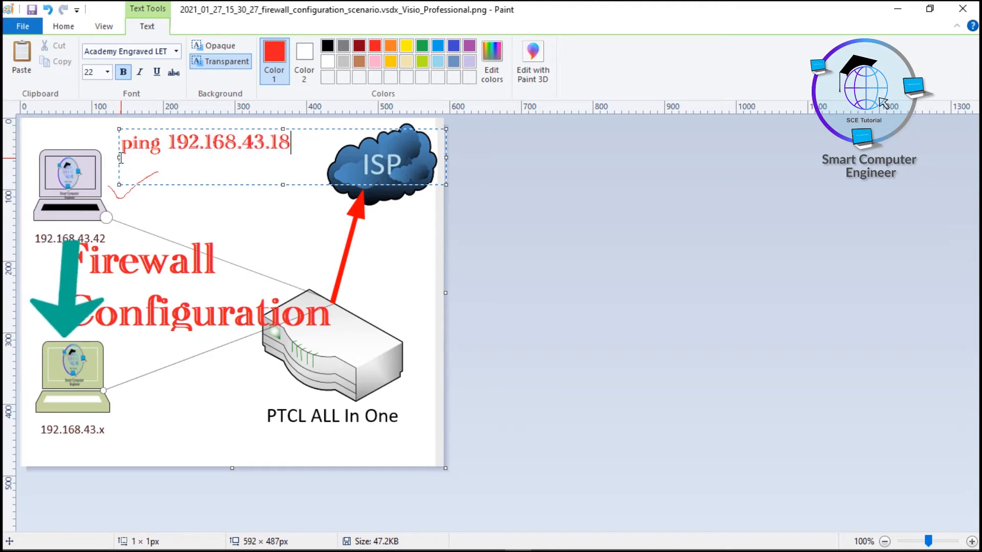
type("2 -t")
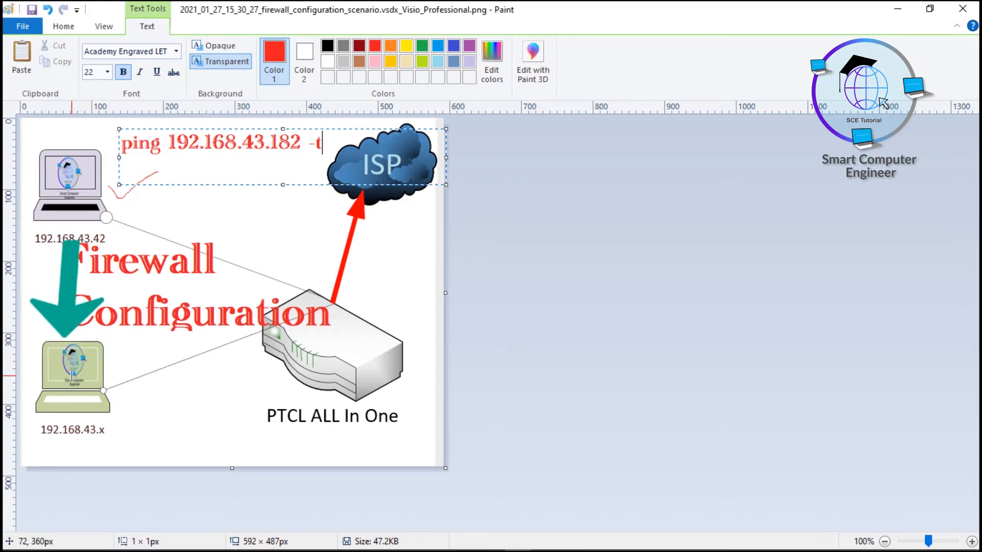
Open Command Prompt as administrator on the host and run "ping 192.168.43.182 -t".
mouse_move(107, 550)
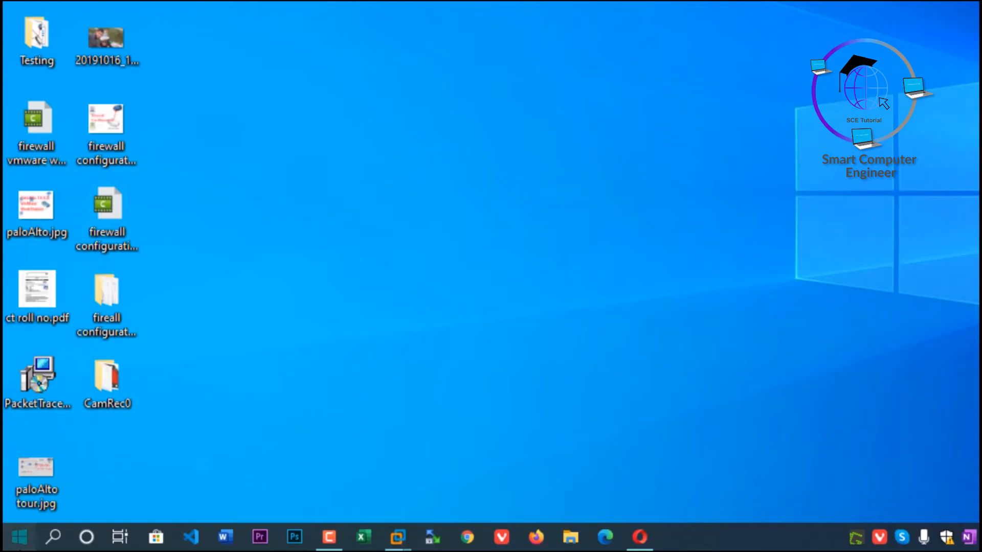
left_click(16, 540)
type("cmd")
key("Menu")
key("Down")
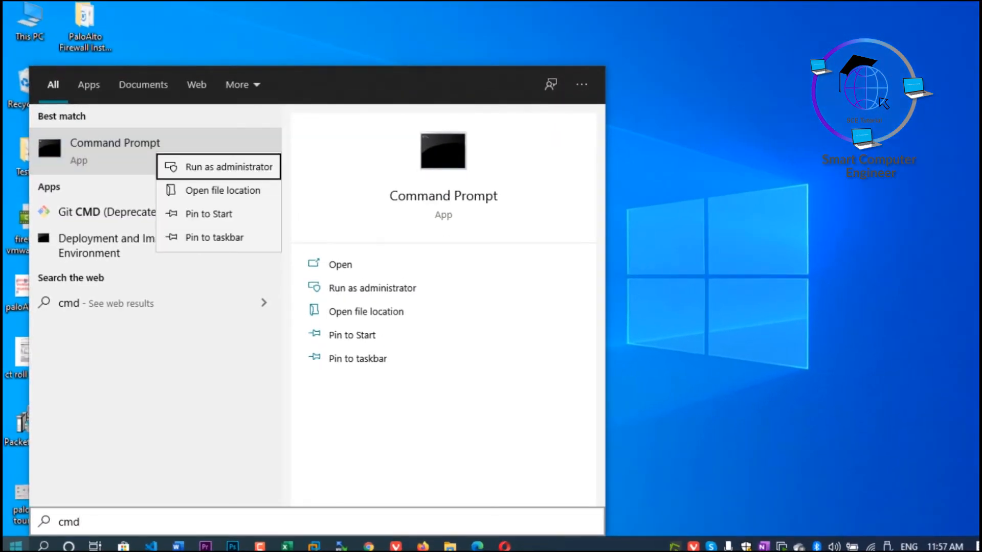
key("Return")
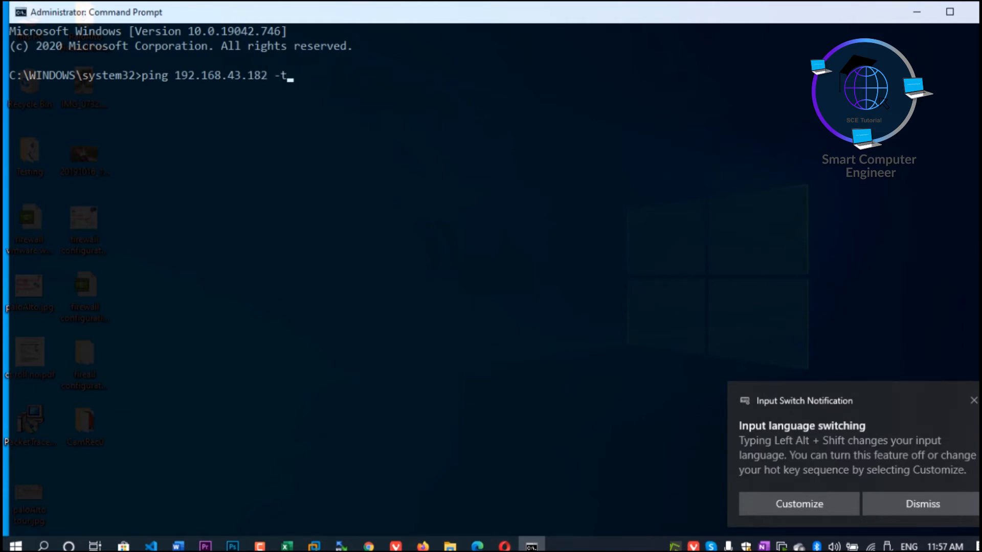
key("Return")
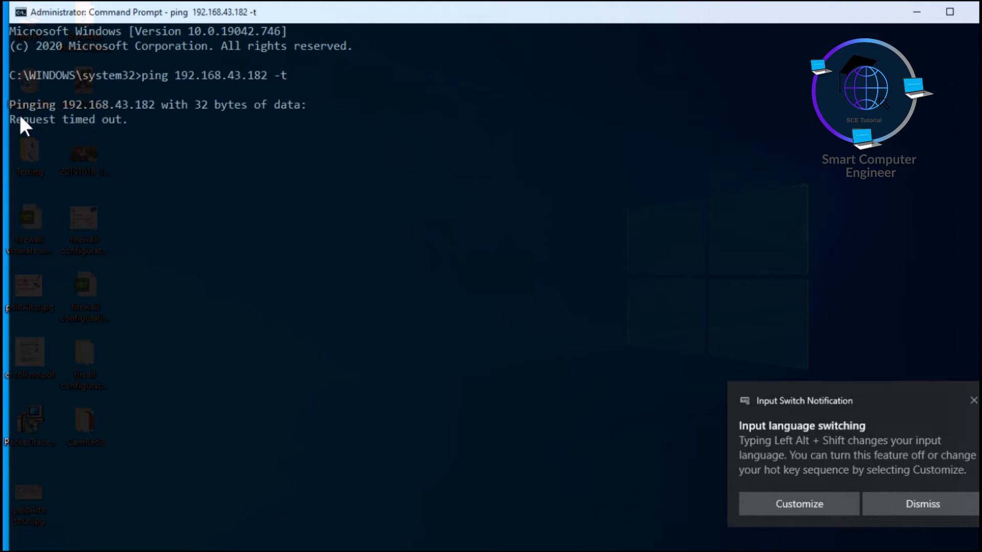
Highlight the first response line of the continuous ping, clear the highlight and minimize the Command Prompt.
left_click_drag(20, 117, 70, 141)
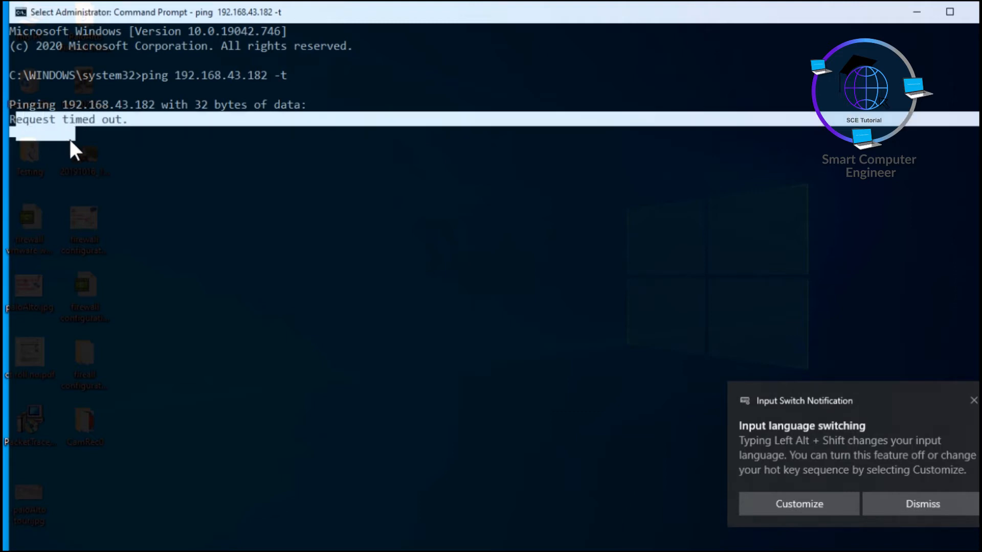
left_click(195, 140)
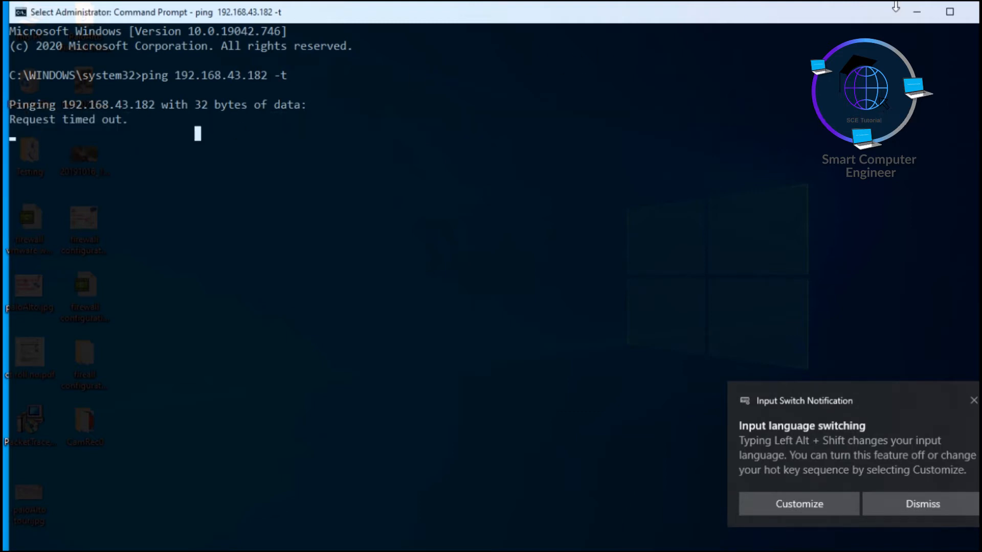
left_click(917, 12)
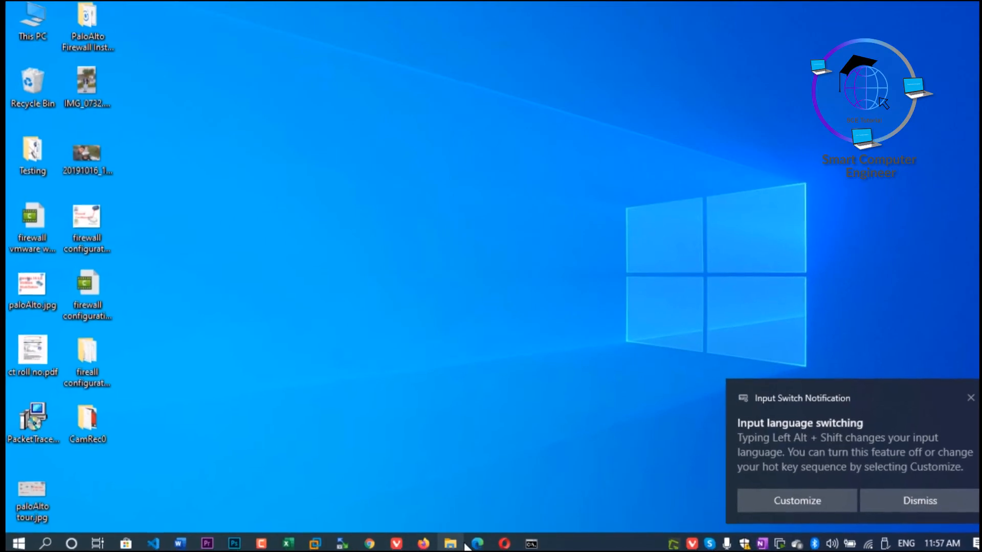
Switch to the Windows 8 virtual machine and open its Network and Sharing Center.
mouse_move(317, 545)
left_click(388, 461)
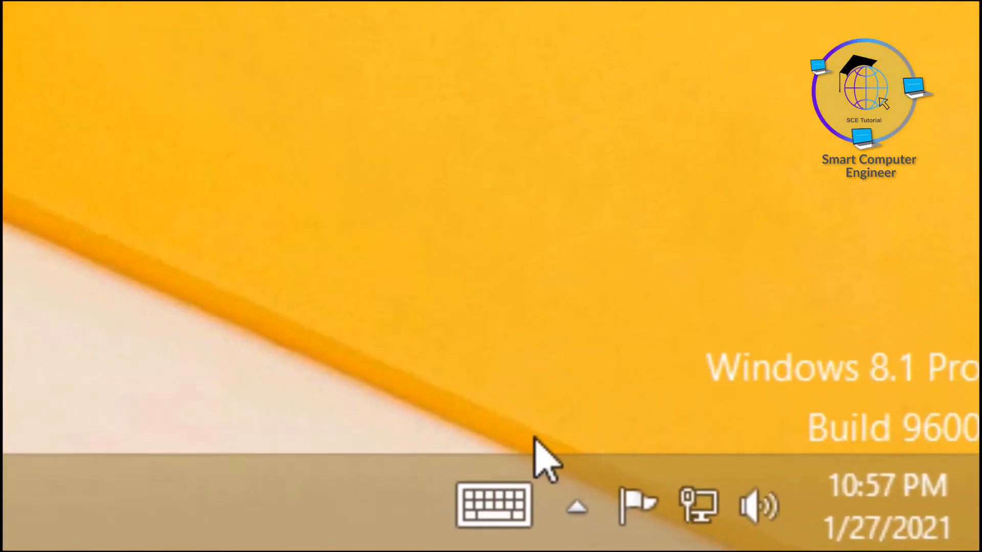
right_click(913, 536)
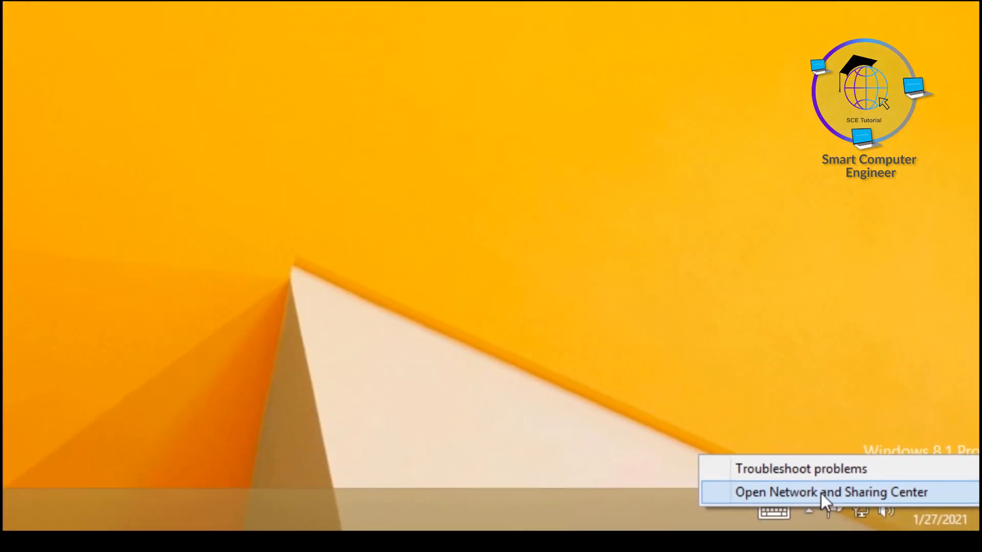
left_click(821, 492)
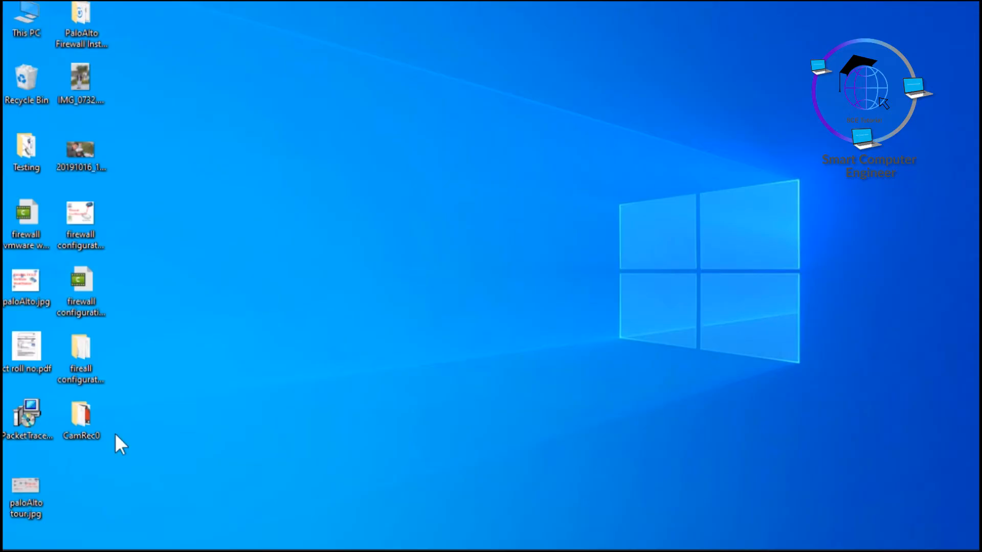
On the host, open the network status settings, follow the Windows Firewall link, and close Settings.
mouse_move(567, 551)
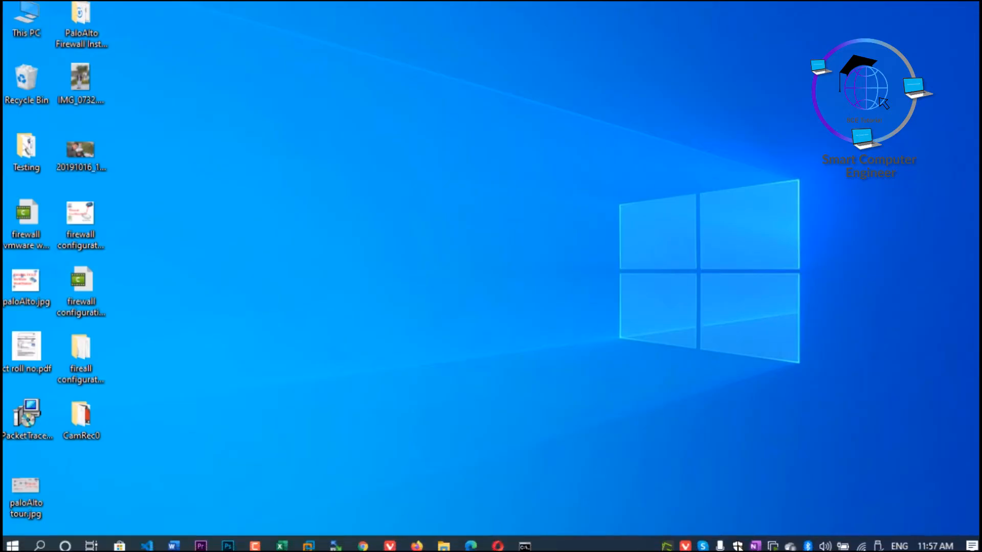
right_click(861, 541)
left_click(852, 519)
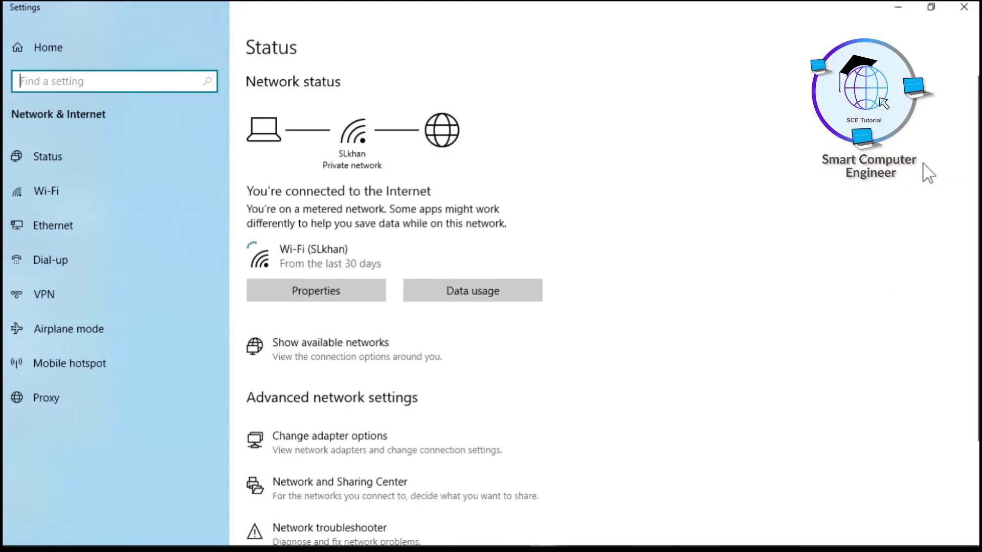
scroll(974, 148, "down", 3)
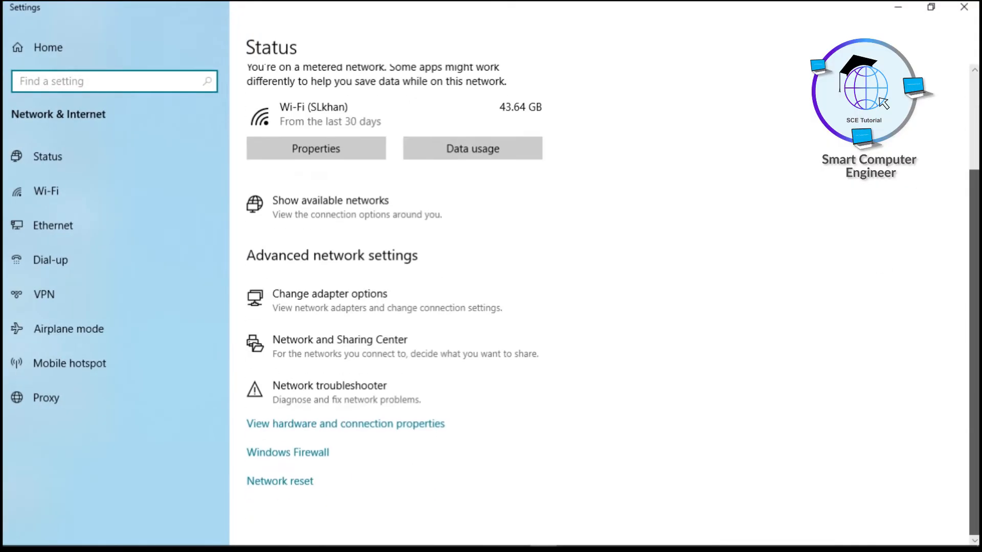
left_click(302, 454)
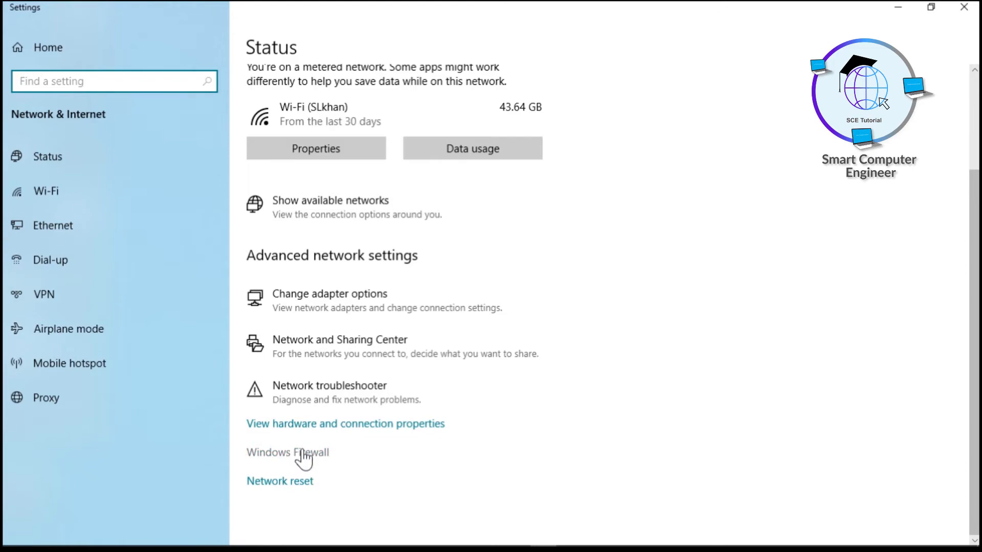
left_click(965, 7)
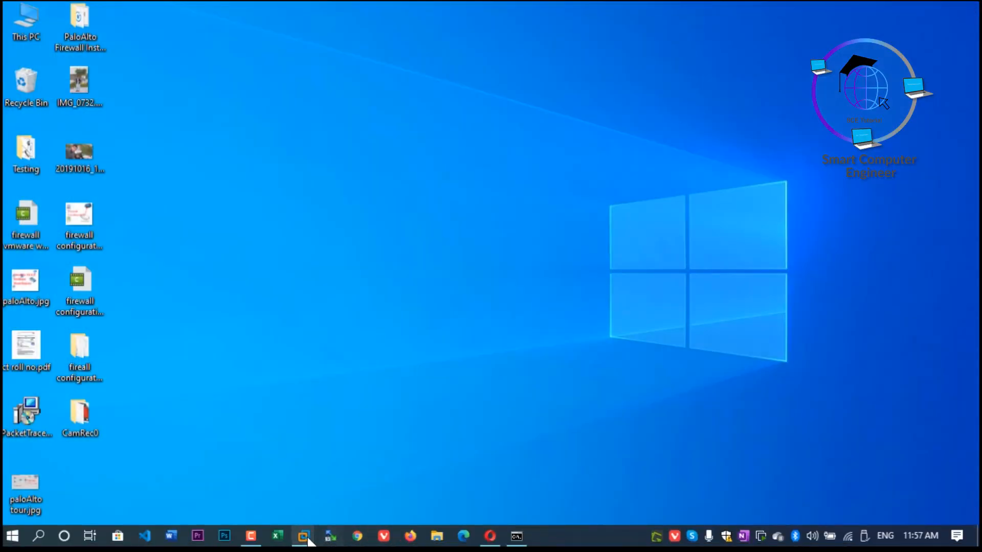
In the Windows 8 virtual machine, open the firewall's customize settings and select turning it off for private and public networks.
mouse_move(306, 535)
left_click(397, 458)
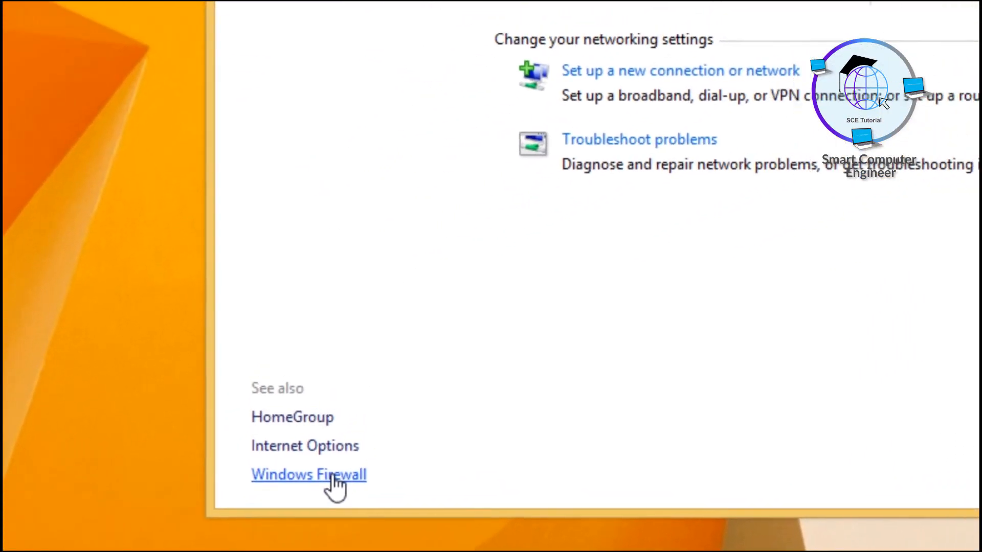
left_click(346, 481)
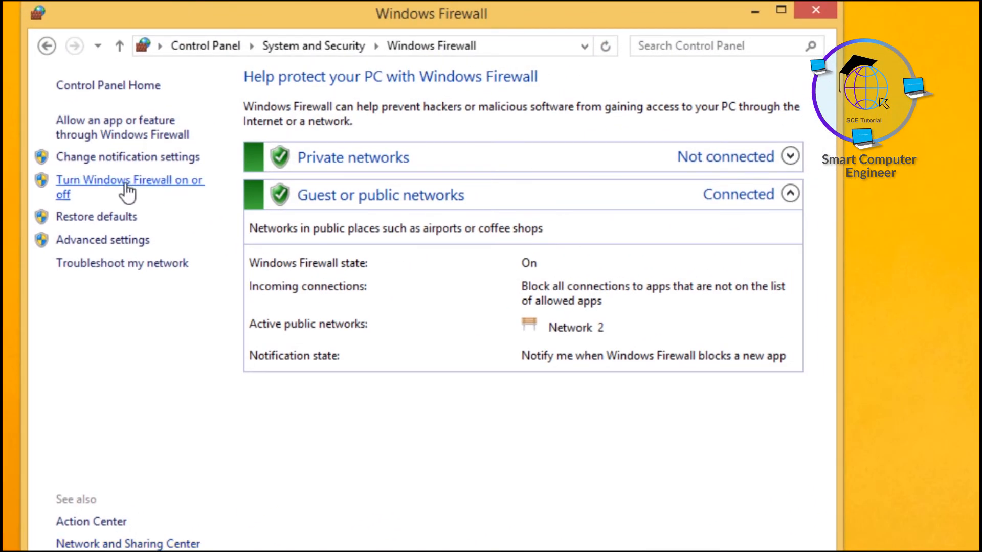
left_click(137, 181)
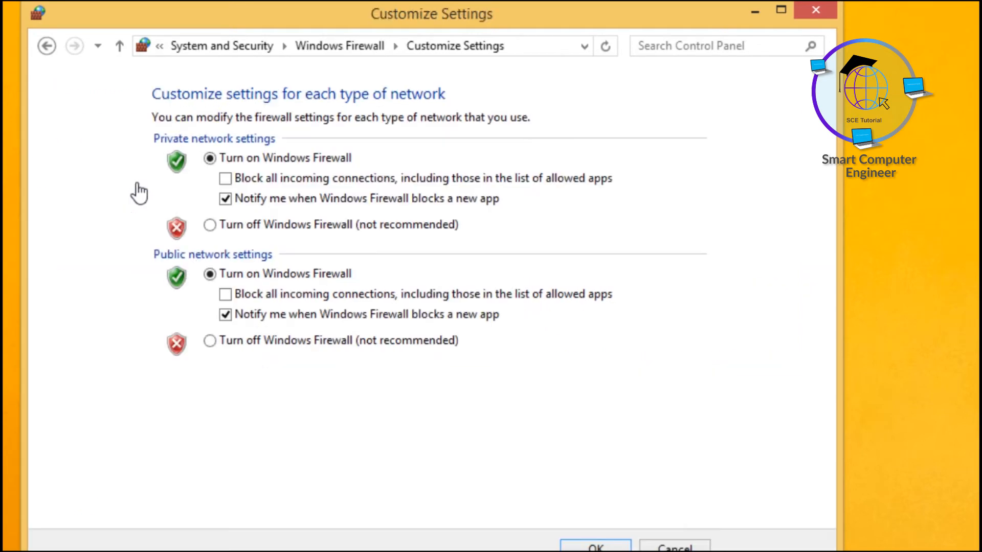
left_click(223, 225)
left_click(227, 341)
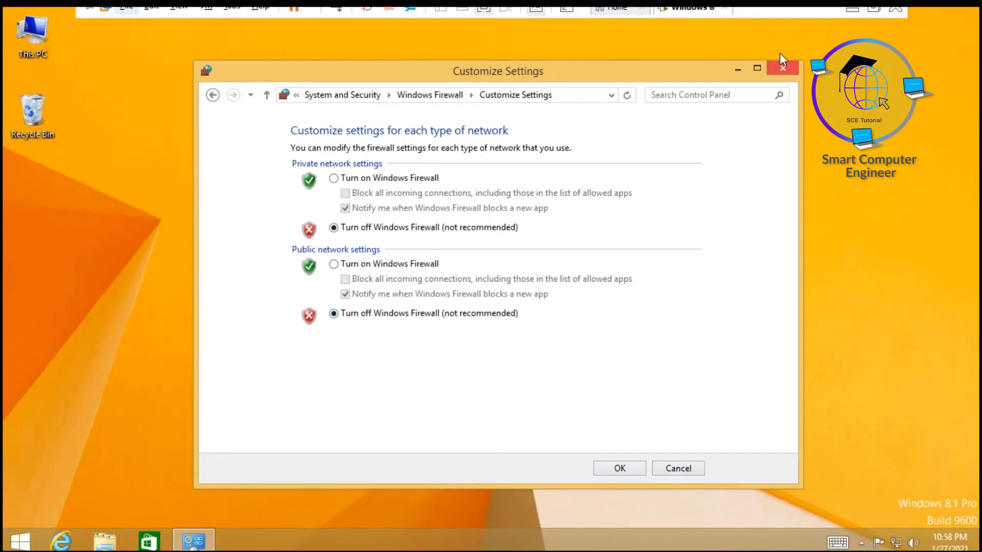
Check the running ping in the host's Command Prompt, resume its paused output and minimize the window.
left_click(852, 18)
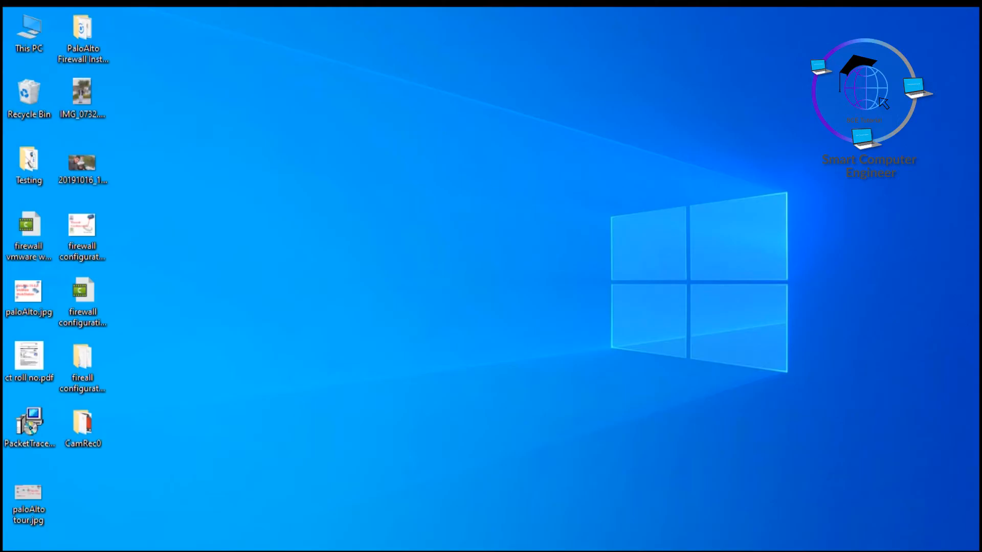
left_click(517, 544)
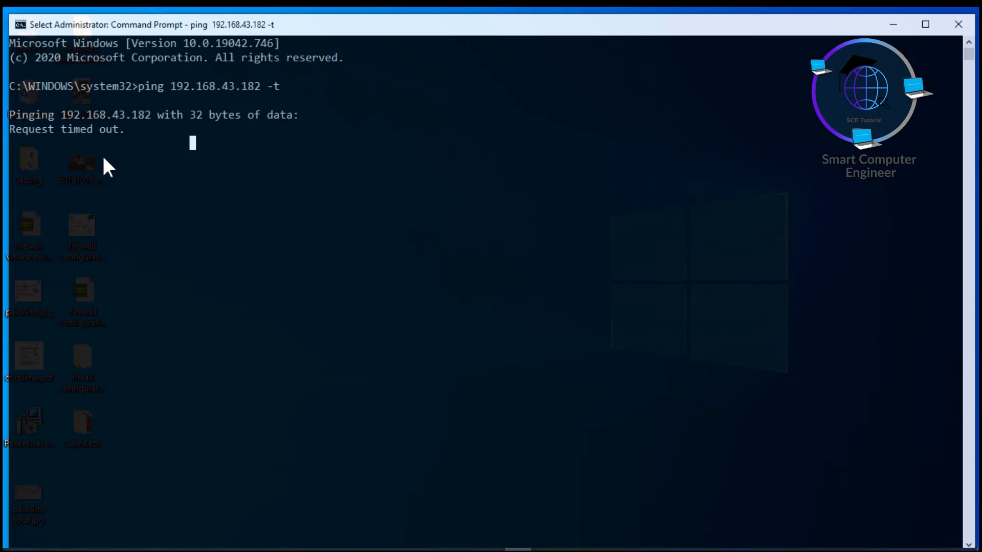
key("Escape")
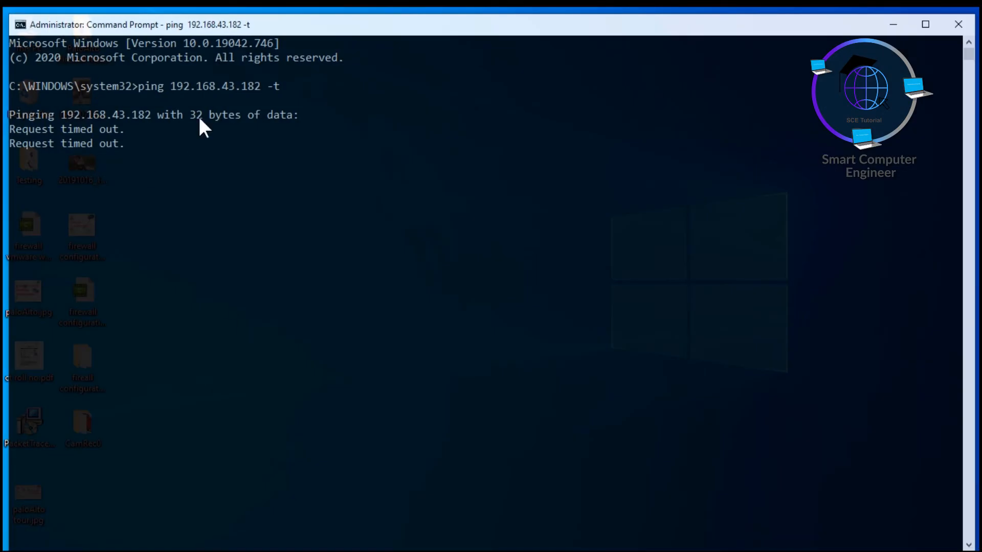
left_click(893, 24)
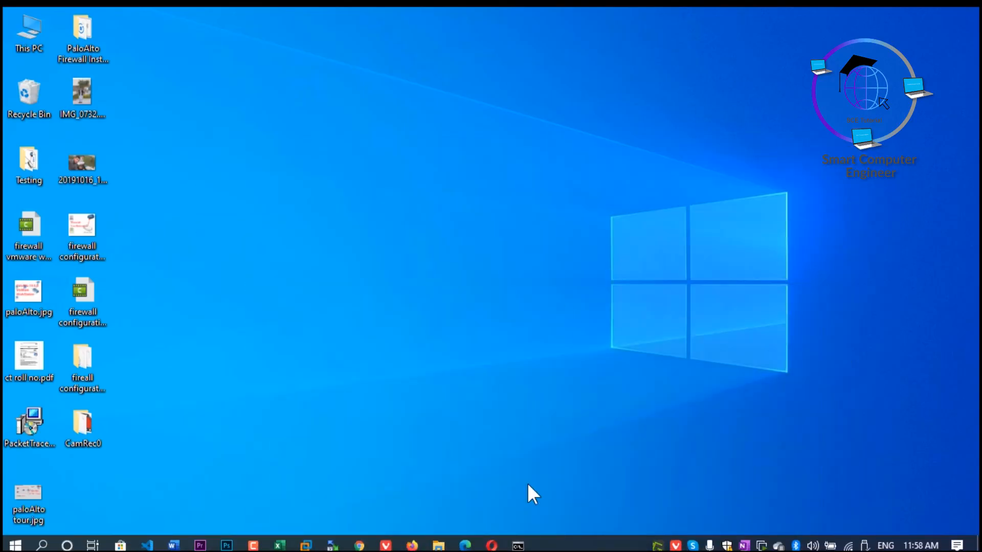
Return to the Windows 8 virtual machine and apply the turned-off firewall settings.
mouse_move(310, 543)
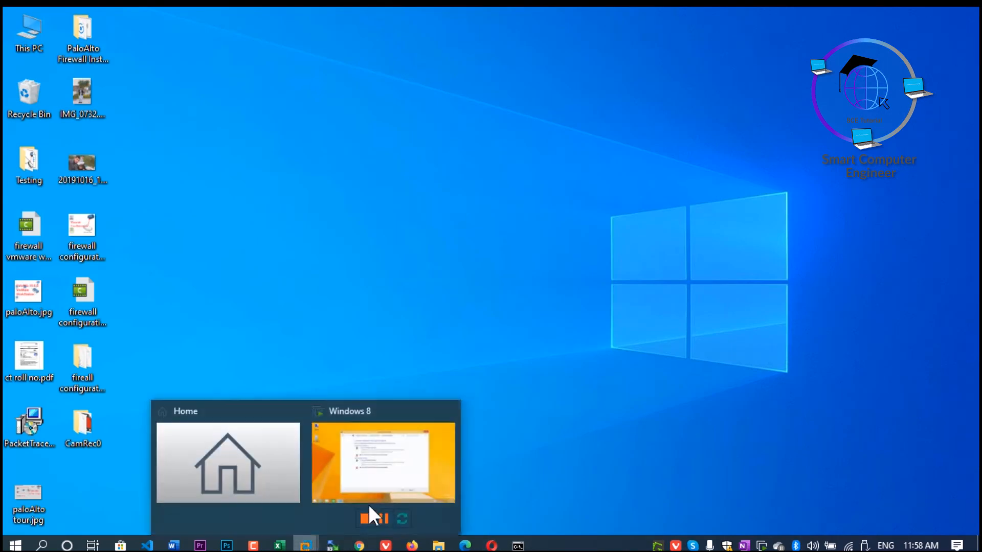
left_click(409, 484)
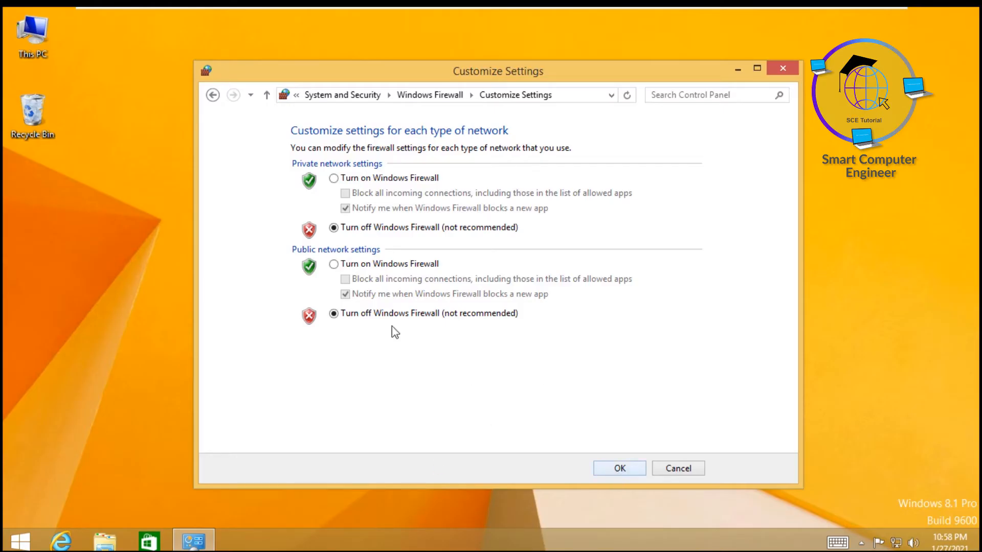
left_click(632, 470)
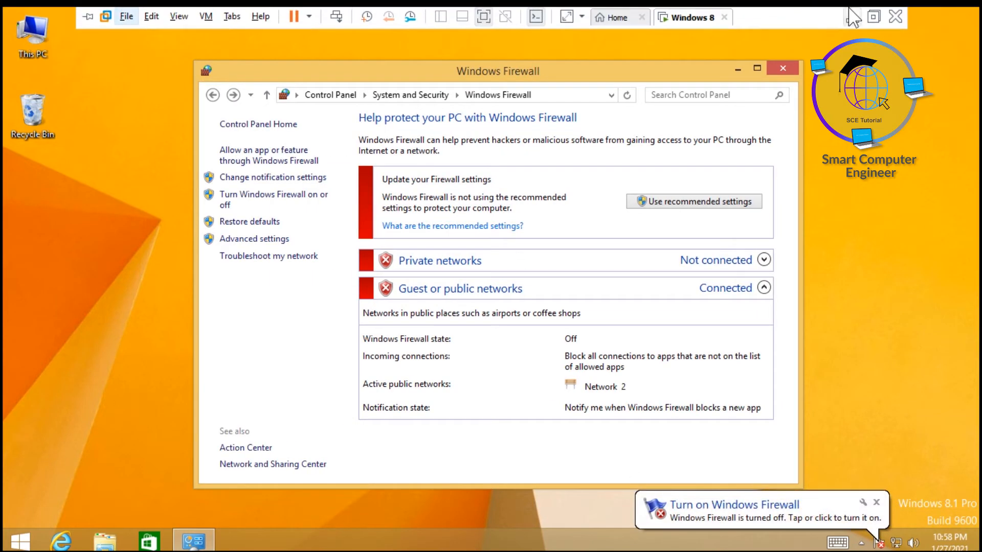
Back on the host, highlight the latest ping response lines in Command Prompt and minimize the window.
left_click(851, 17)
left_click(530, 543)
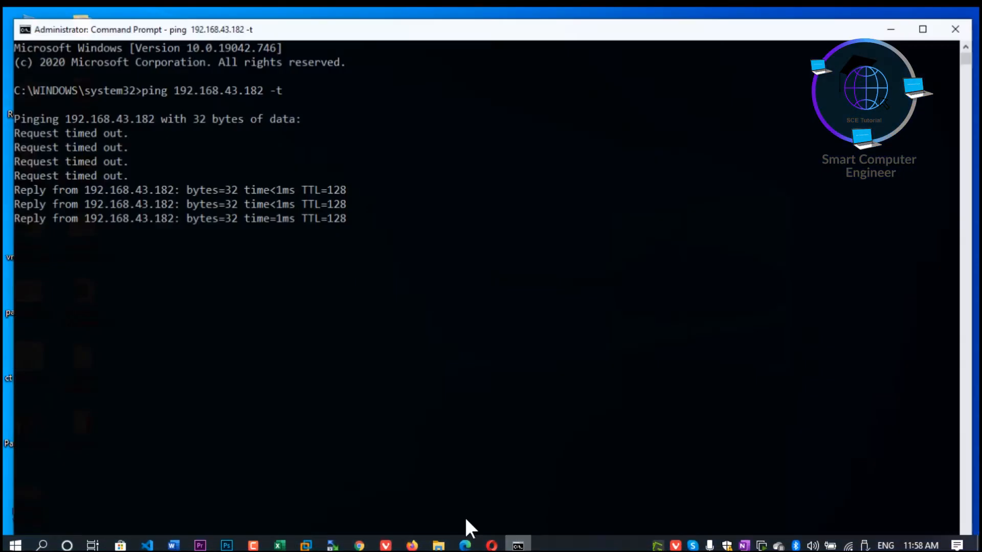
left_click_drag(106, 199, 181, 258)
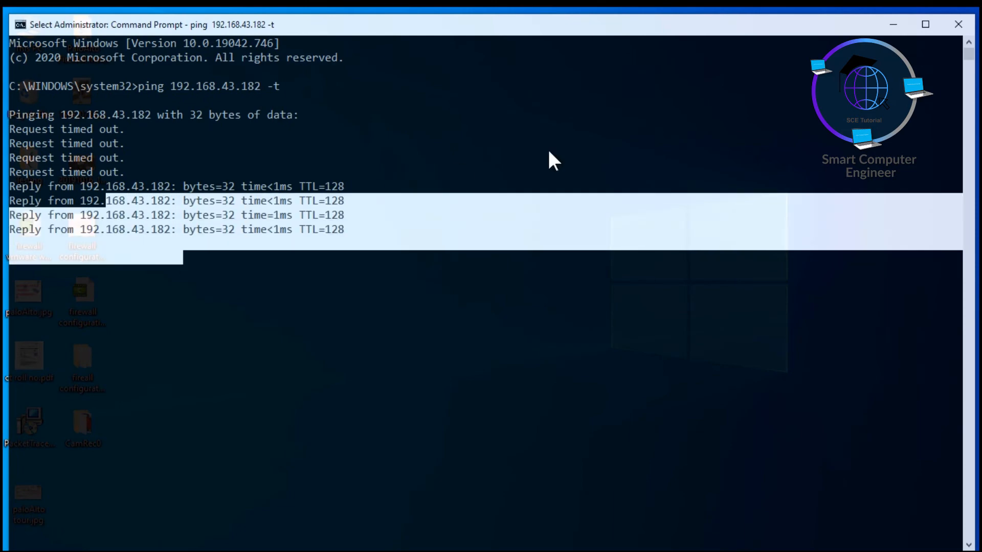
left_click(892, 26)
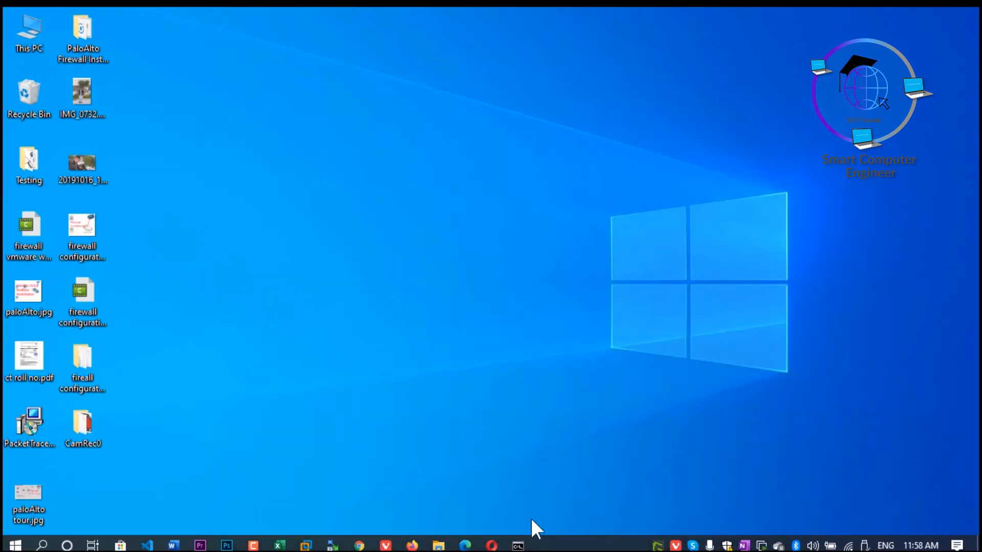
In the Windows 8 virtual machine, turn Windows Firewall on for both private and public networks.
mouse_move(318, 540)
left_click(394, 464)
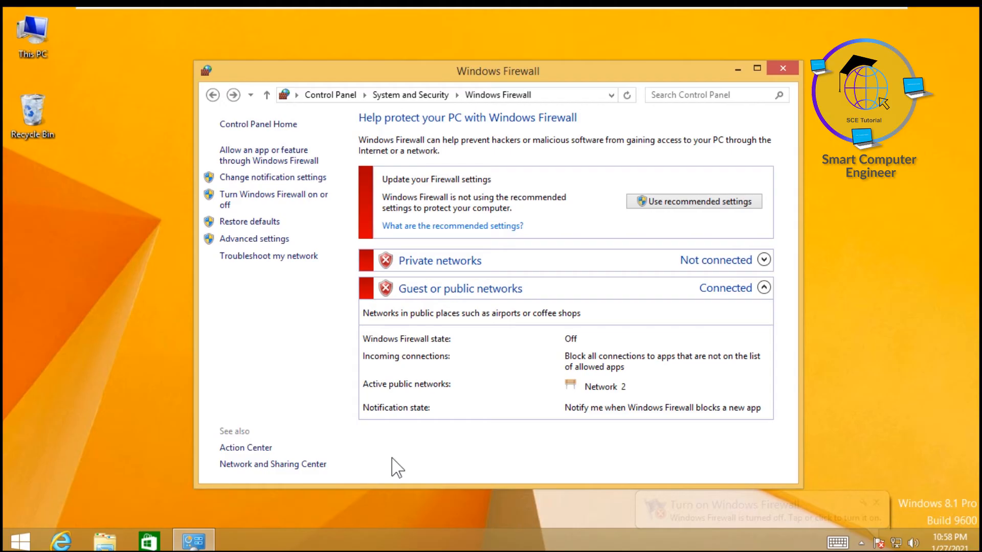
left_click(272, 204)
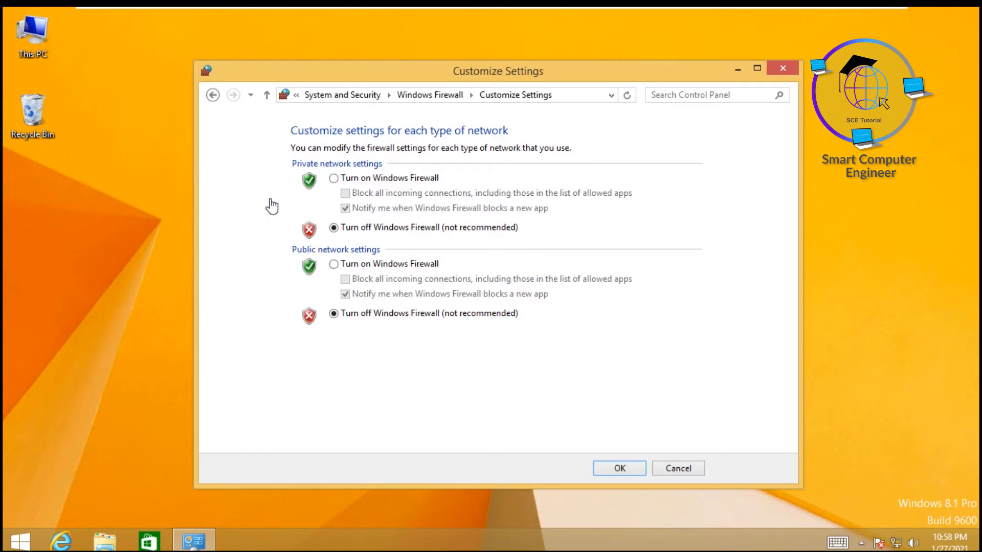
left_click(333, 179)
left_click(334, 264)
left_click(619, 468)
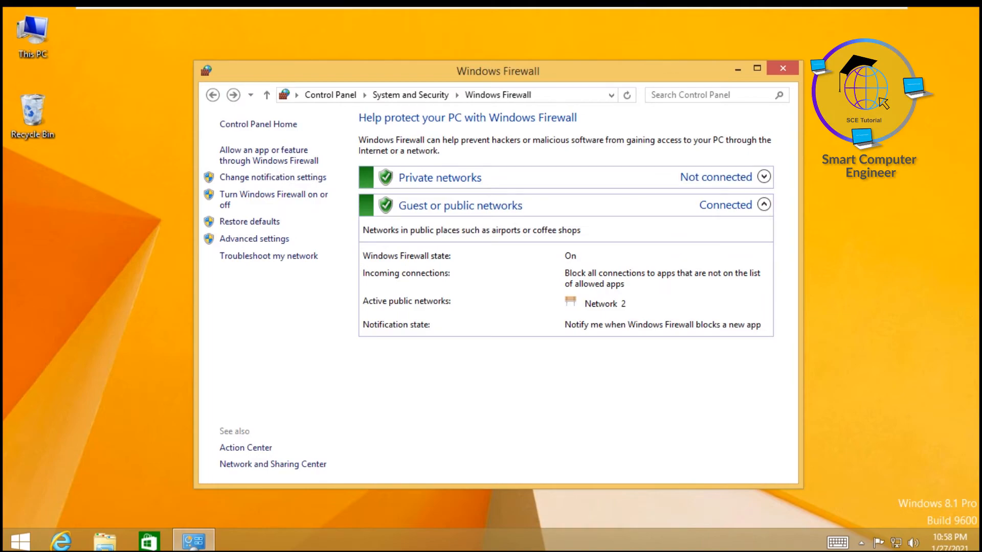
Bring up the host's Command Prompt again and clear the text selection so the ping output resumes.
left_click(846, 15)
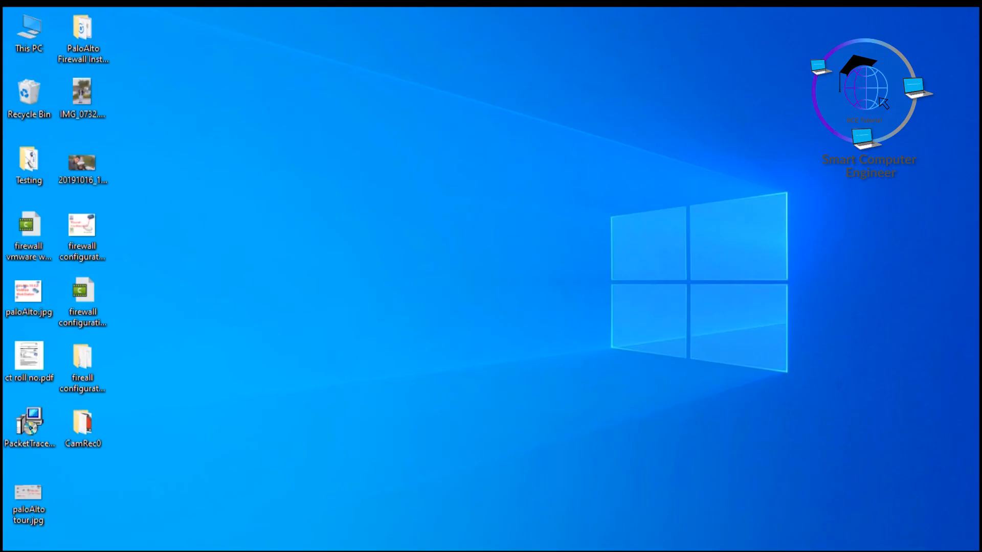
left_click(518, 546)
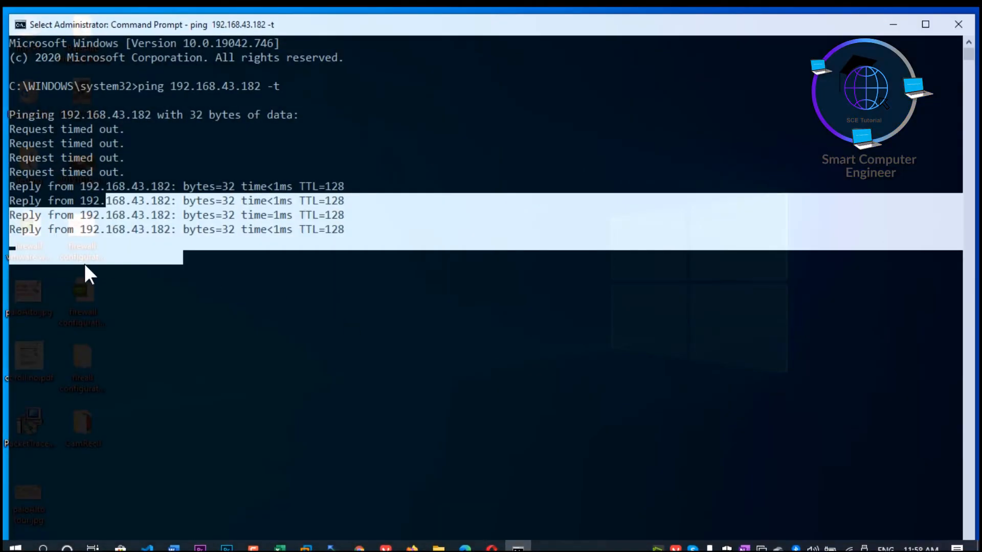
left_click(84, 263)
left_click_drag(13, 238, 53, 250)
left_click(53, 250)
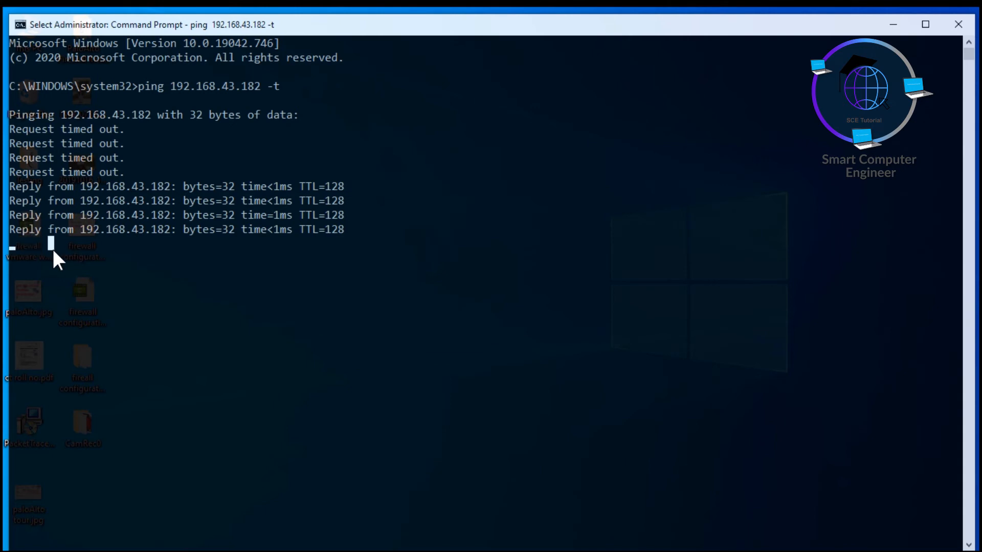
right_click(53, 249)
left_click(53, 250)
right_click(53, 250)
Shift the Command Prompt window slightly, highlight the newest ping response line and minimize the window.
mouse_move(56, 271)
left_mouse_down()
mouse_move(66, 332)
mouse_move(60, 269)
left_mouse_up()
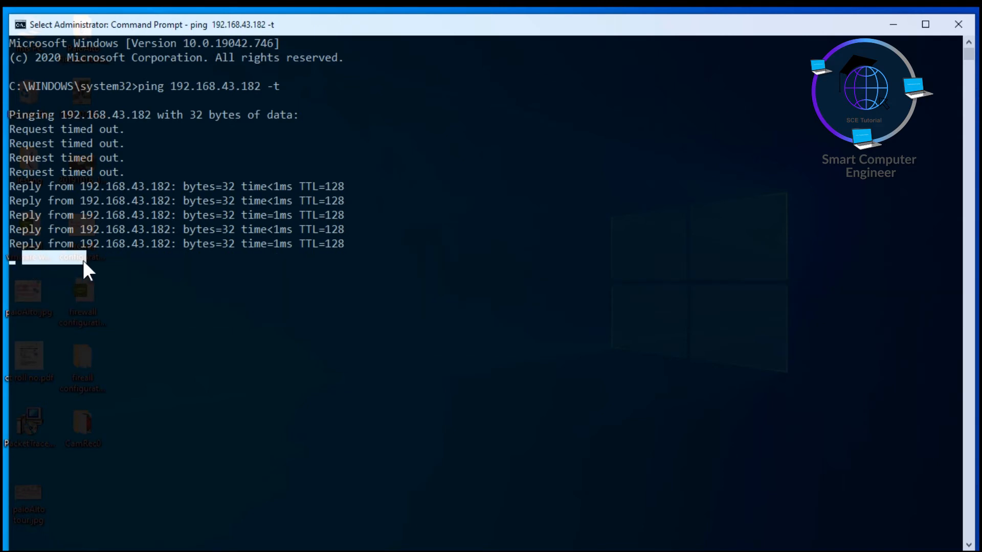
left_click_drag(182, 27, 202, 25)
left_click(38, 253)
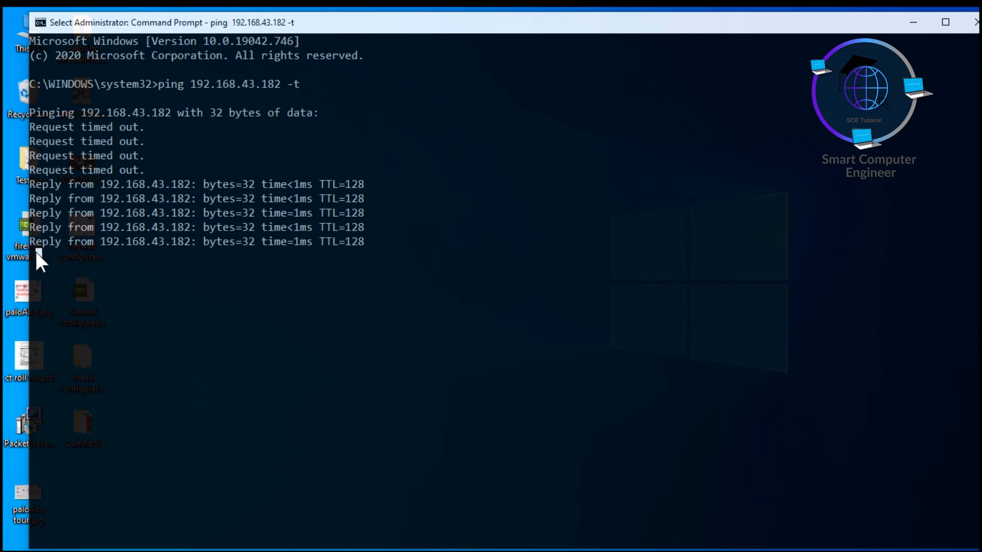
right_click(75, 254)
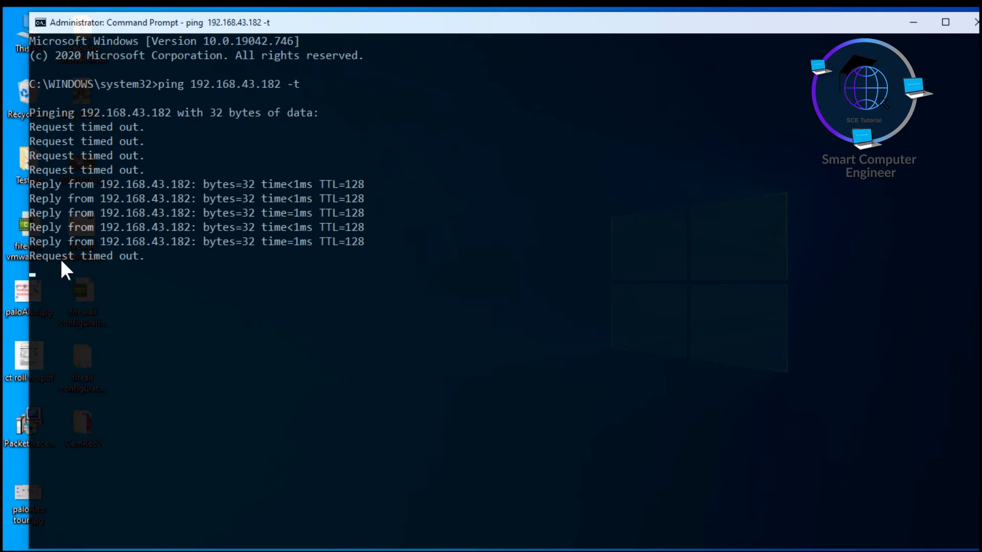
left_click_drag(44, 255, 90, 257)
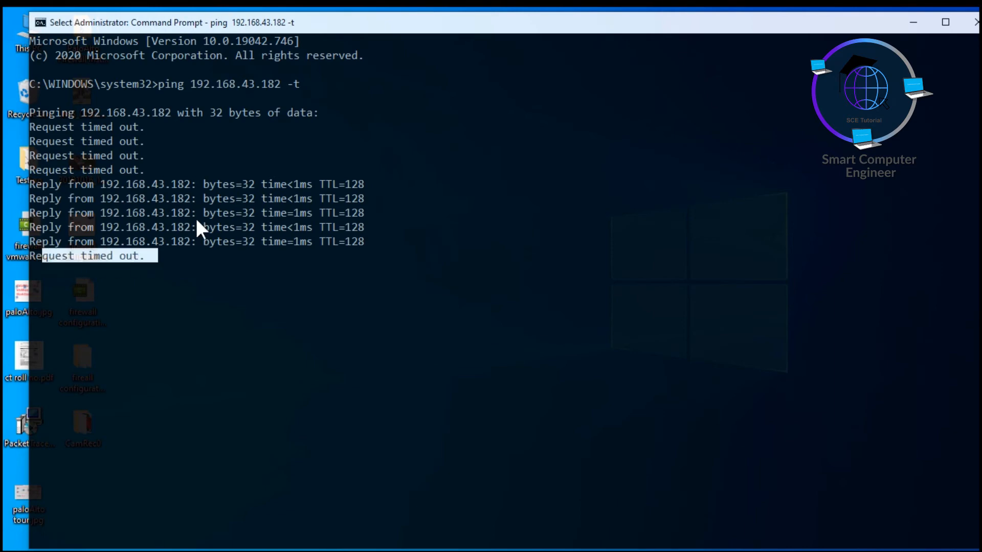
left_click(913, 22)
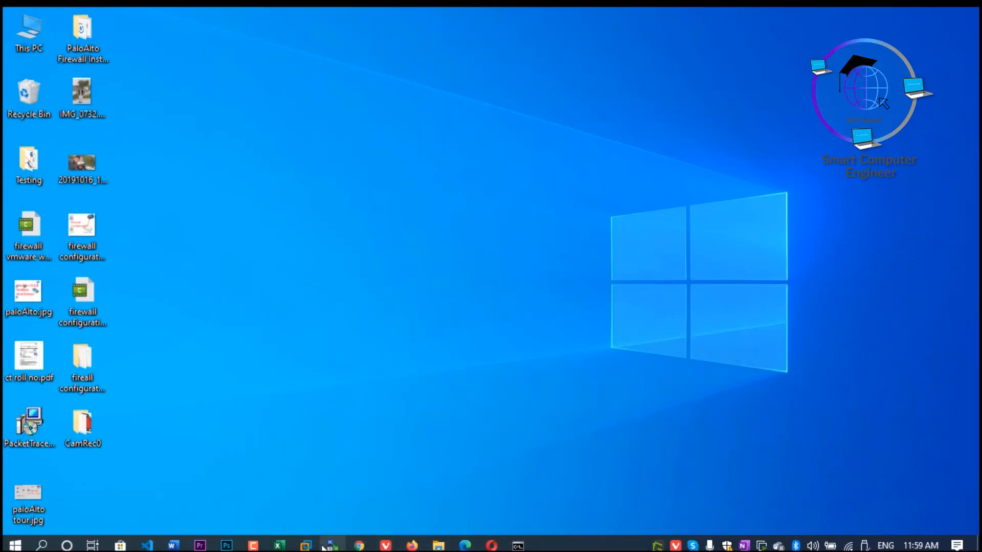
In the Windows 8 virtual machine, open the firewall's advanced settings and view the outbound and inbound rules.
mouse_move(306, 545)
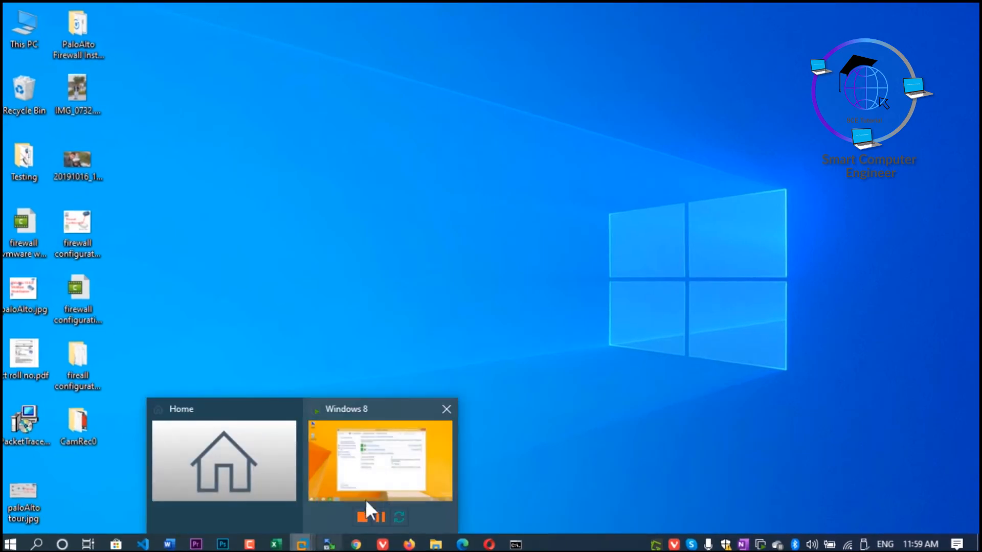
left_click(366, 496)
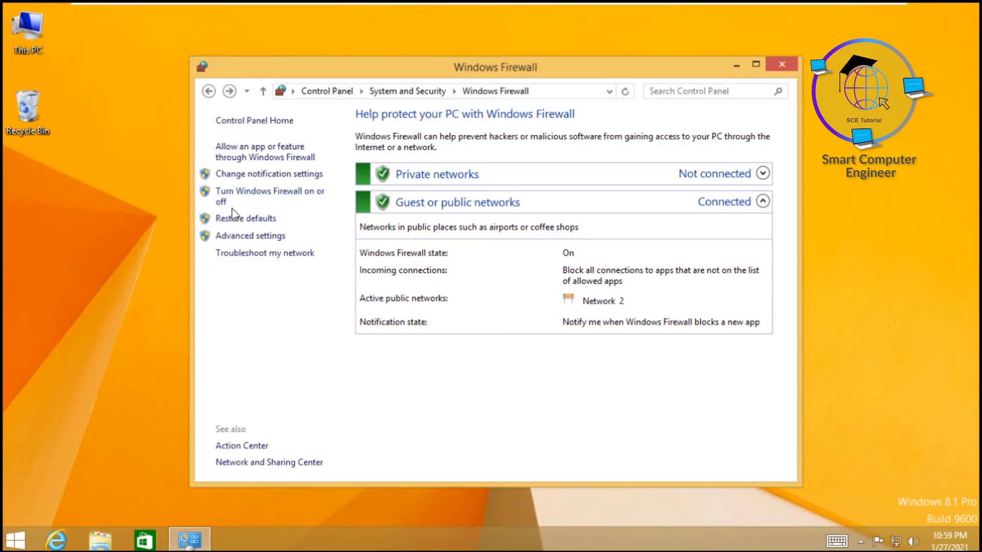
left_click(253, 238)
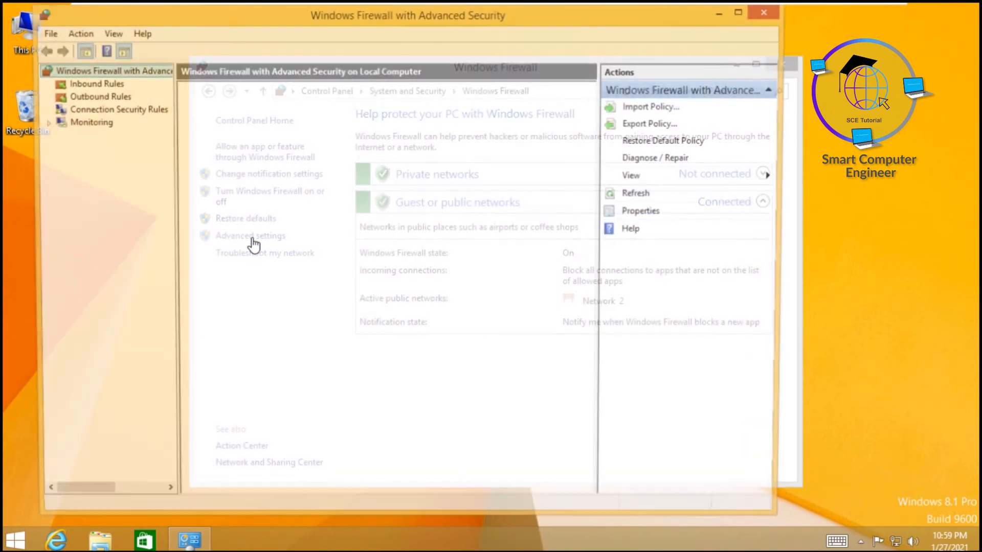
left_click(88, 85)
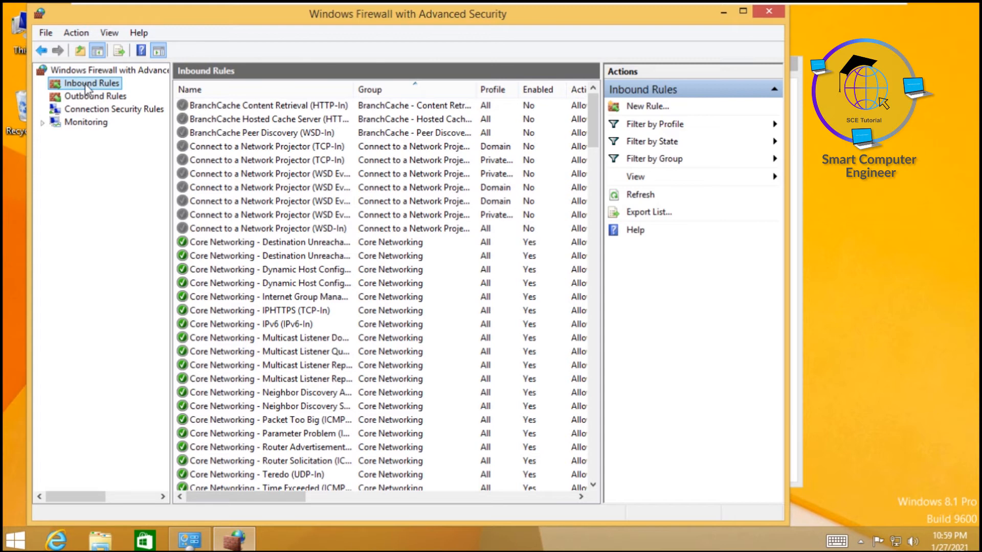
left_click(89, 97)
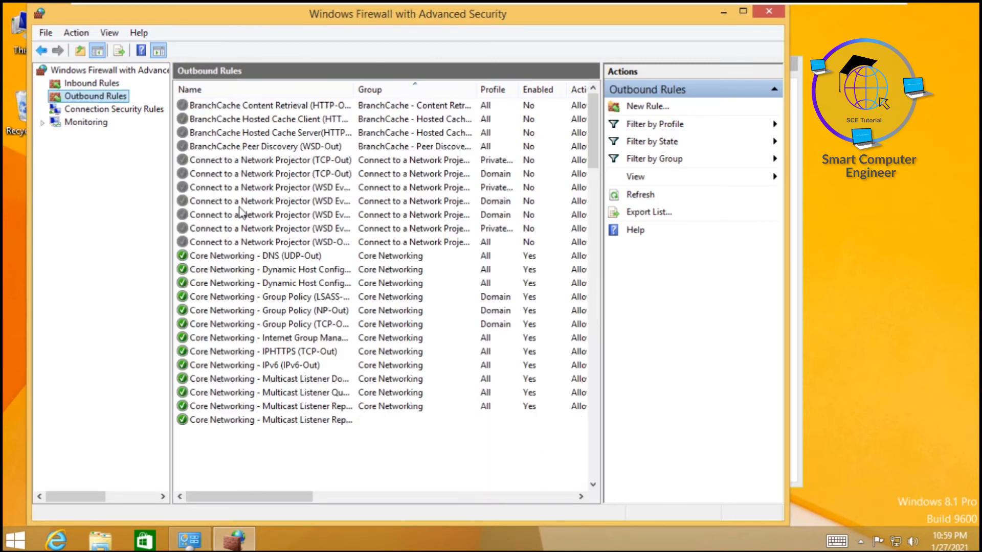
left_click(86, 85)
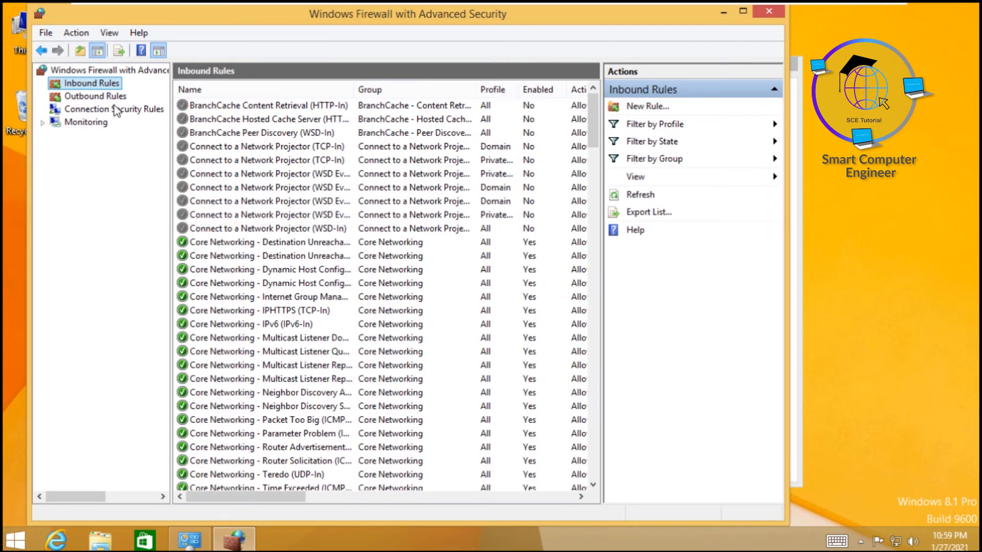
Start a new inbound rule, go through the rule types and choose Custom.
right_click(98, 85)
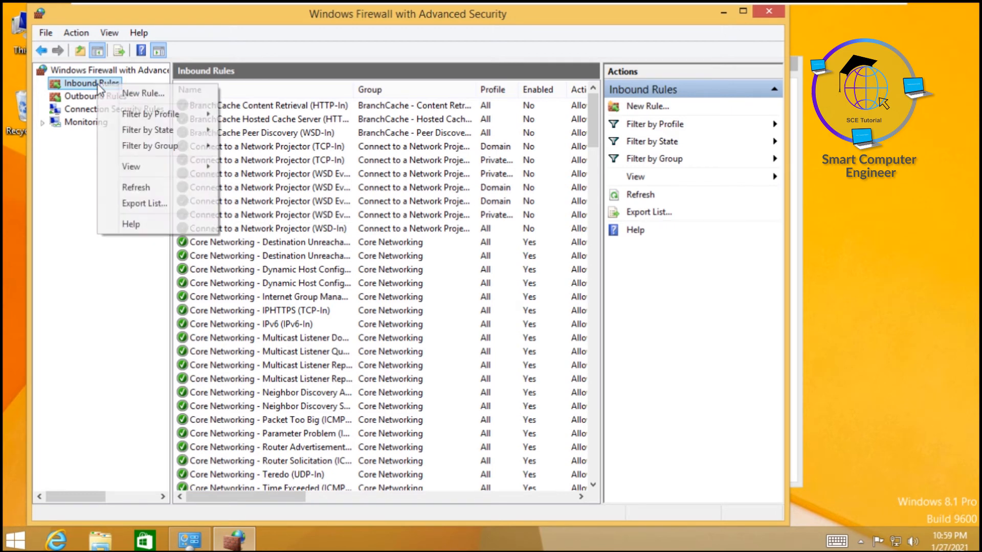
left_click(148, 94)
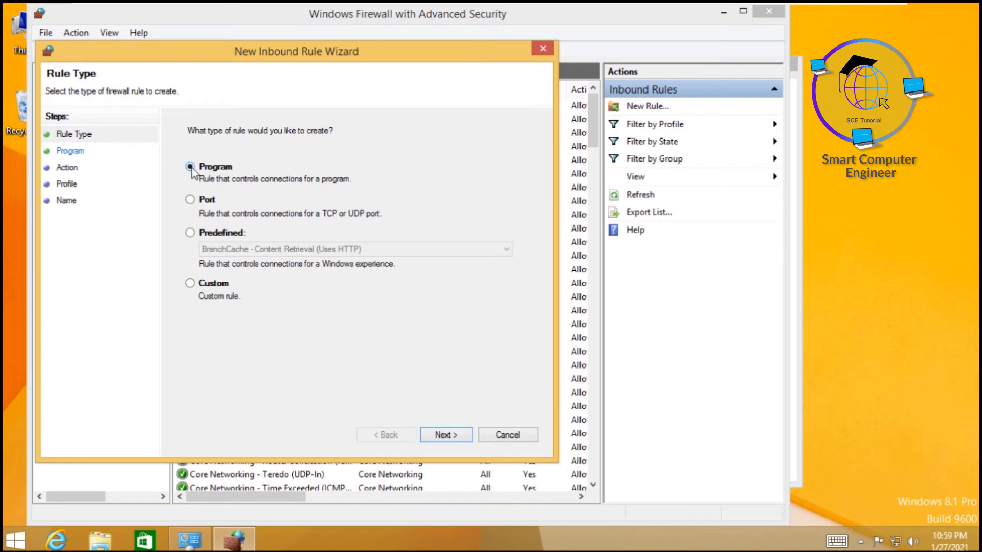
left_click(190, 200)
left_click(191, 233)
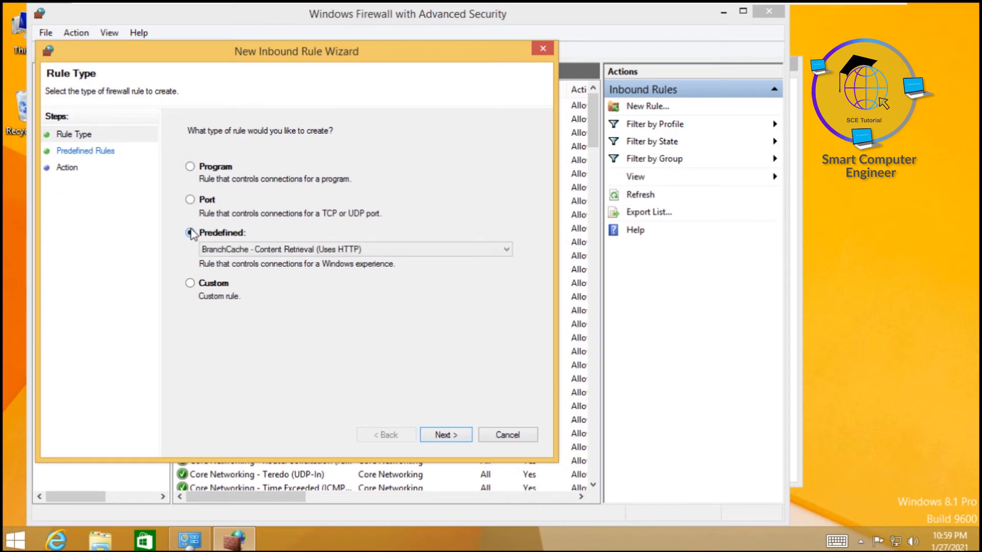
left_click(190, 284)
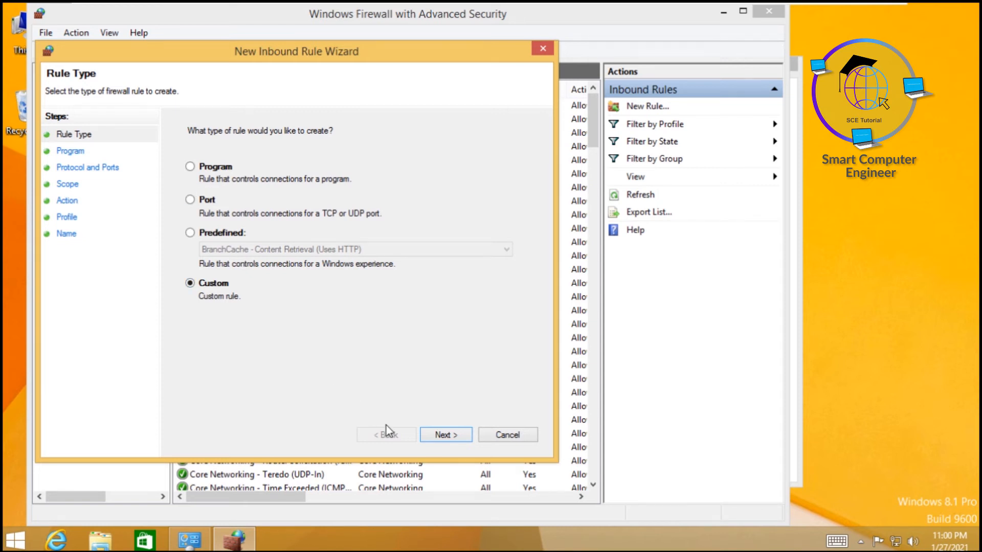
Continue the custom rule with all programs and protocol type Any, proceeding to its scope settings.
left_click(444, 435)
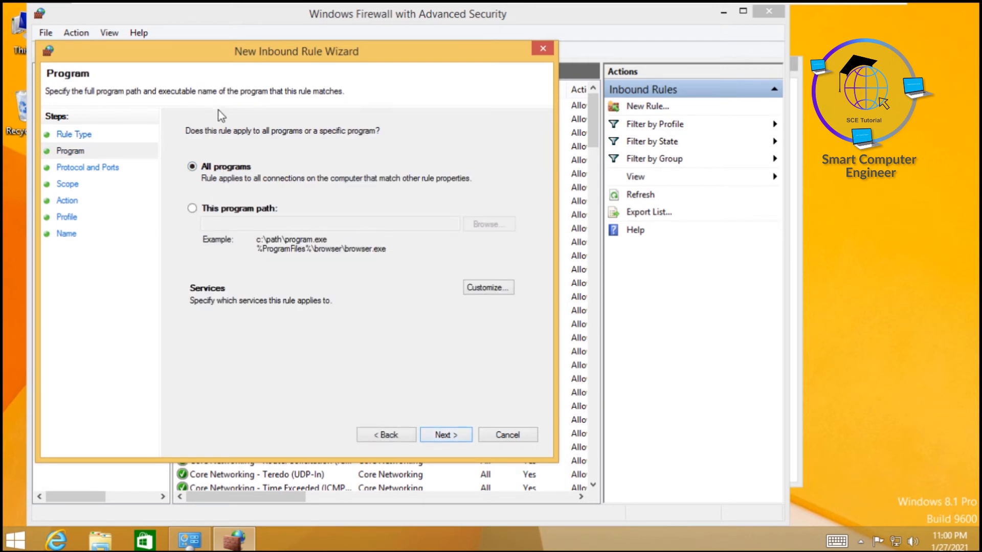
left_click(456, 436)
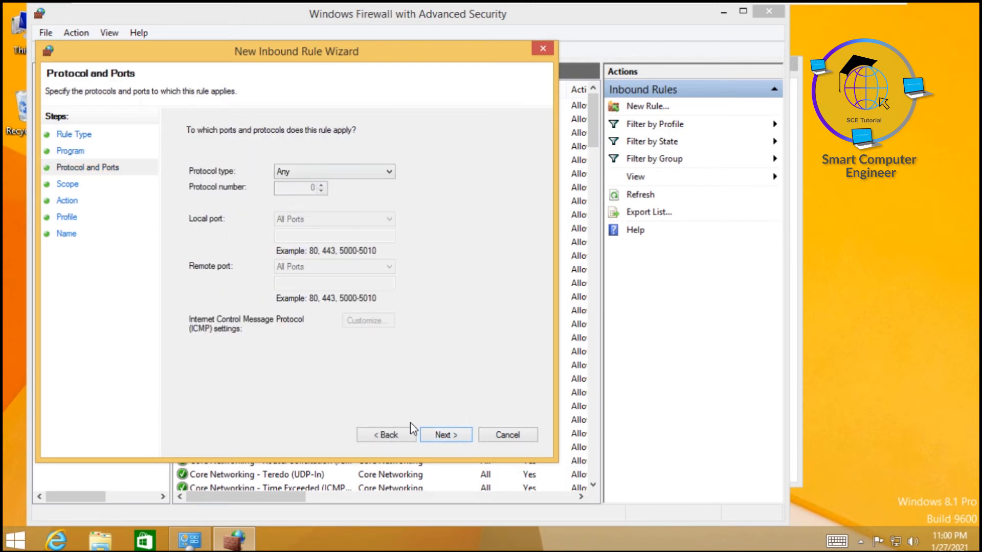
left_click(441, 437)
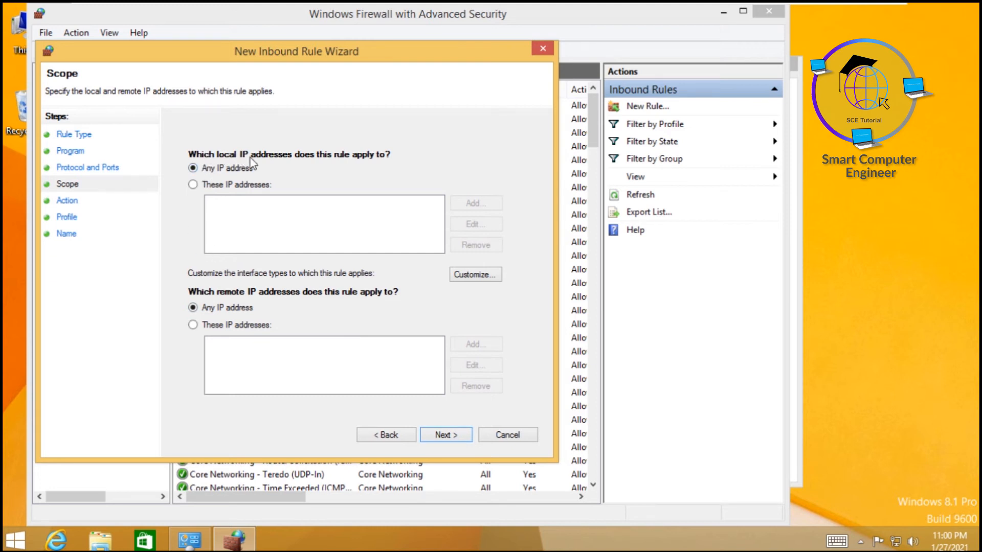
Limit the rule's local scope to the specific IP address 192.168.43.182.
left_click(193, 184)
left_click(468, 205)
type("192")
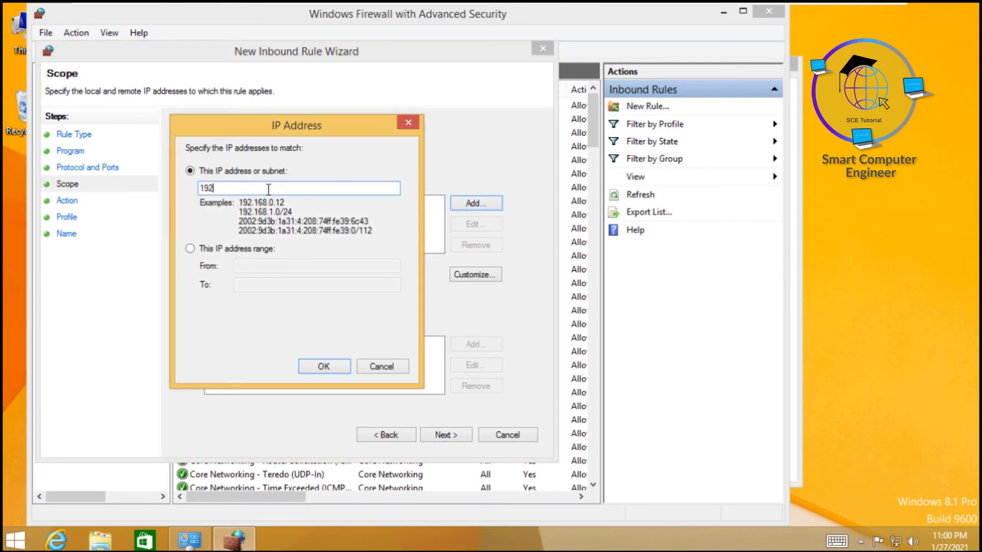
type(".168.43.182")
left_click(328, 367)
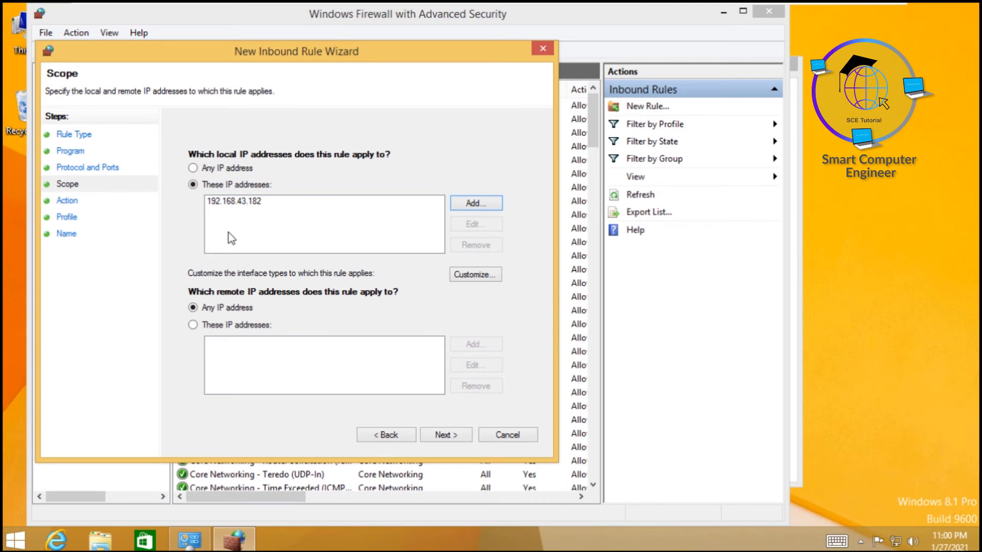
Limit the rule's remote scope to the specific IP address 192.168.43.42.
left_click(193, 325)
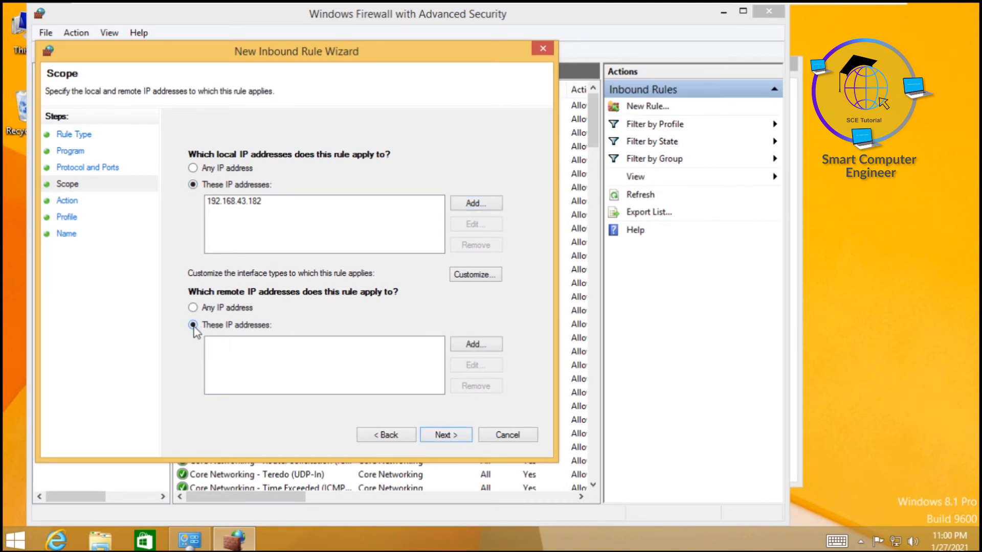
left_click(464, 344)
type("192.168.43")
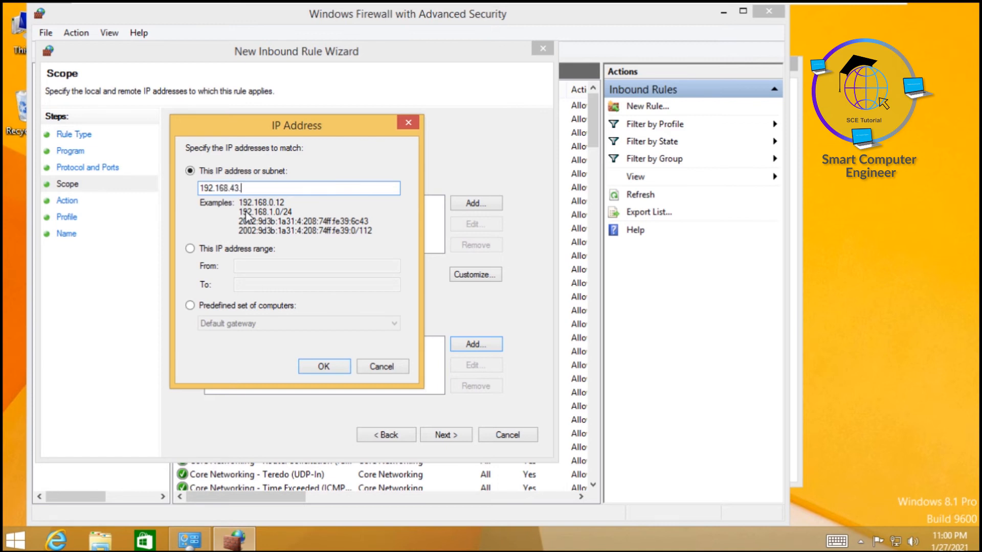
type(".42")
left_click(324, 367)
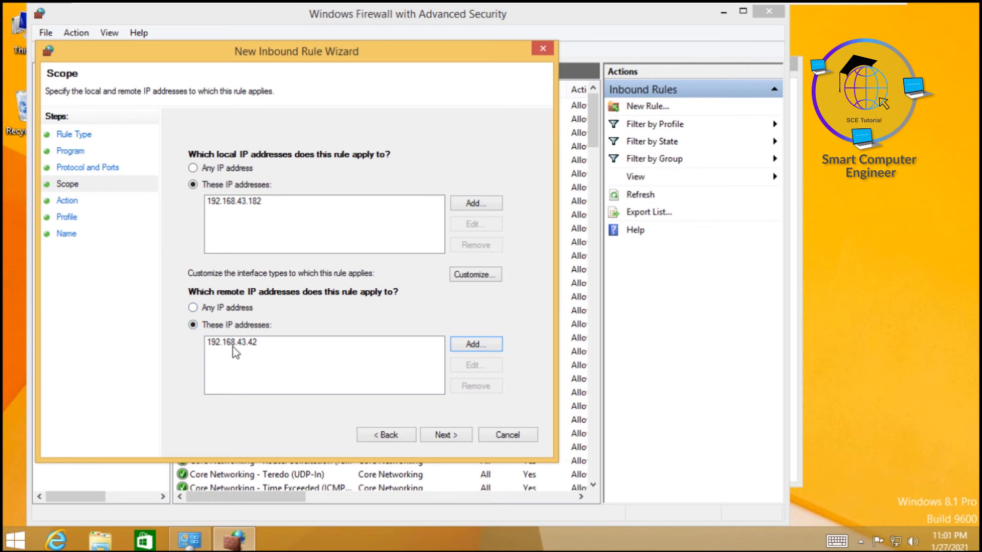
Accept the scope, allow the connection and apply the rule to the Domain, Private and Public profiles.
left_click(457, 443)
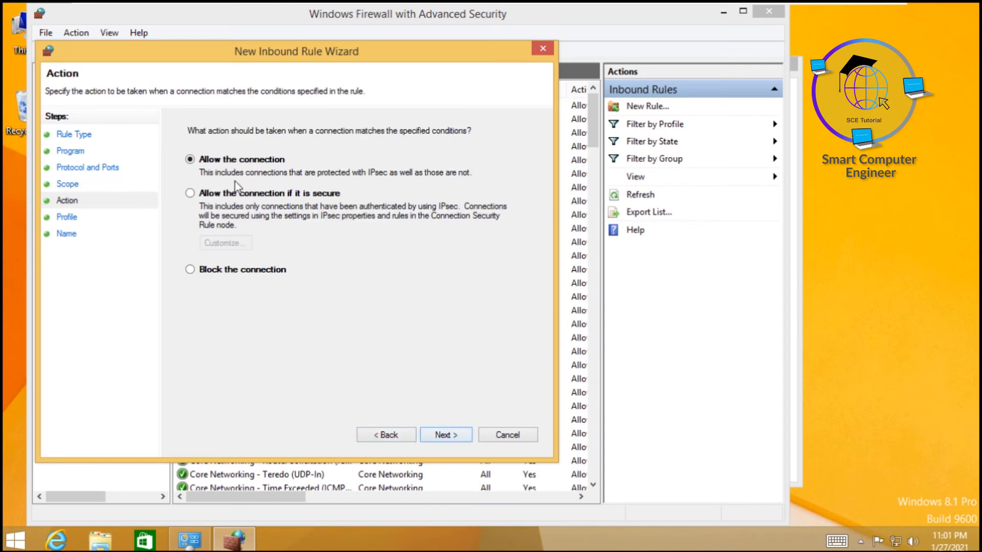
left_click(457, 440)
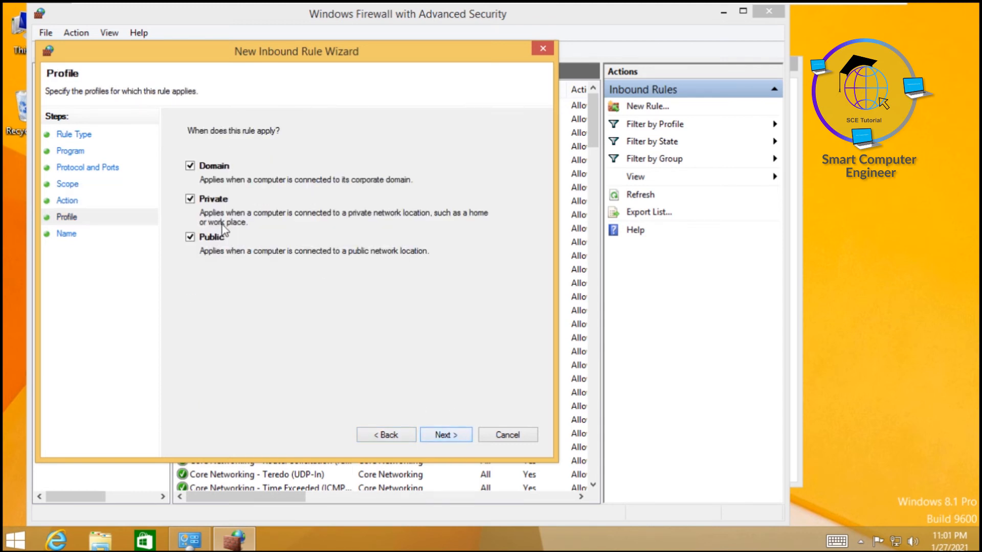
left_click(454, 438)
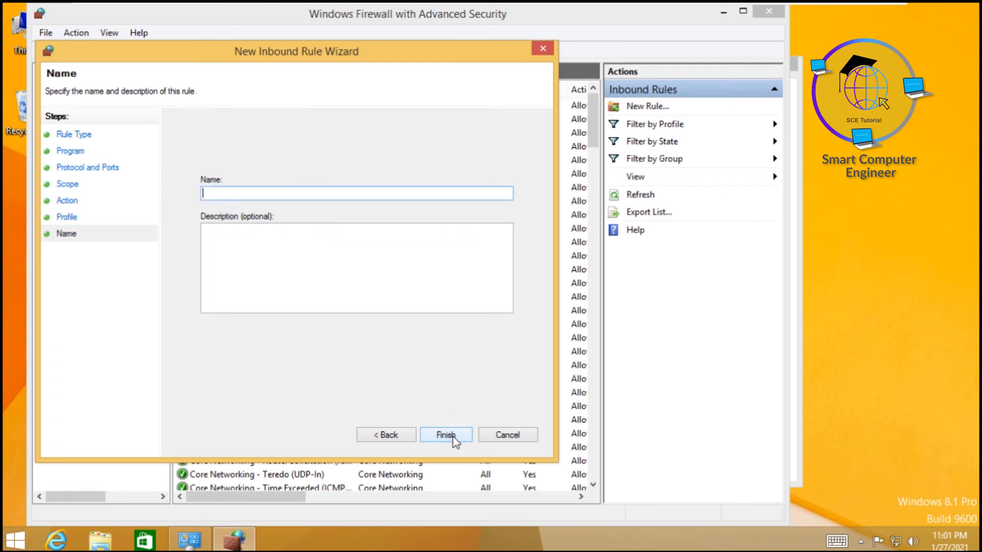
Name the rule Allow42pc, leave the description empty and finish creating it.
type("Allow43")
key("BackSpace")
type("2pc")
left_click(300, 257)
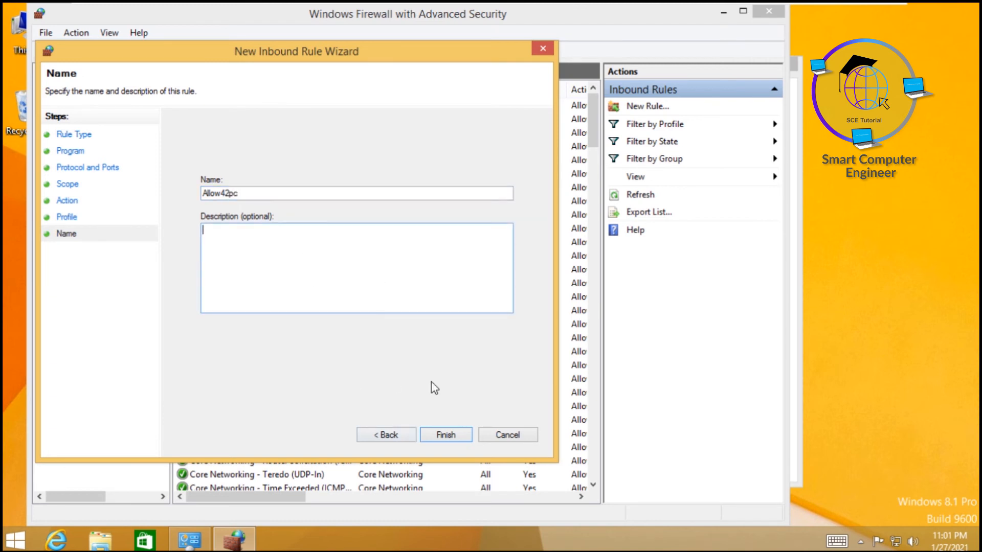
left_click(445, 435)
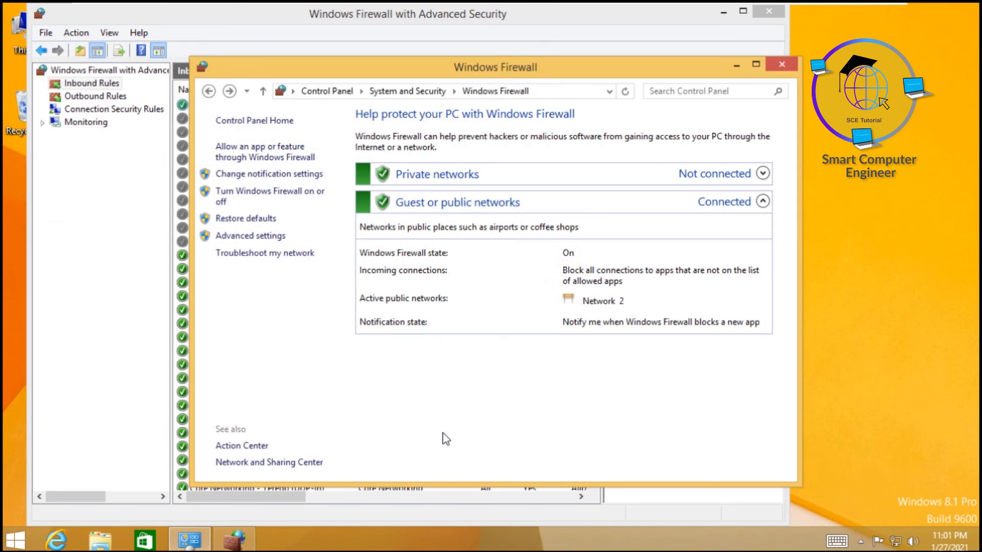
Minimize the basic Windows Firewall window, view the Allow42pc rule's general properties and close them unchanged.
left_click(736, 65)
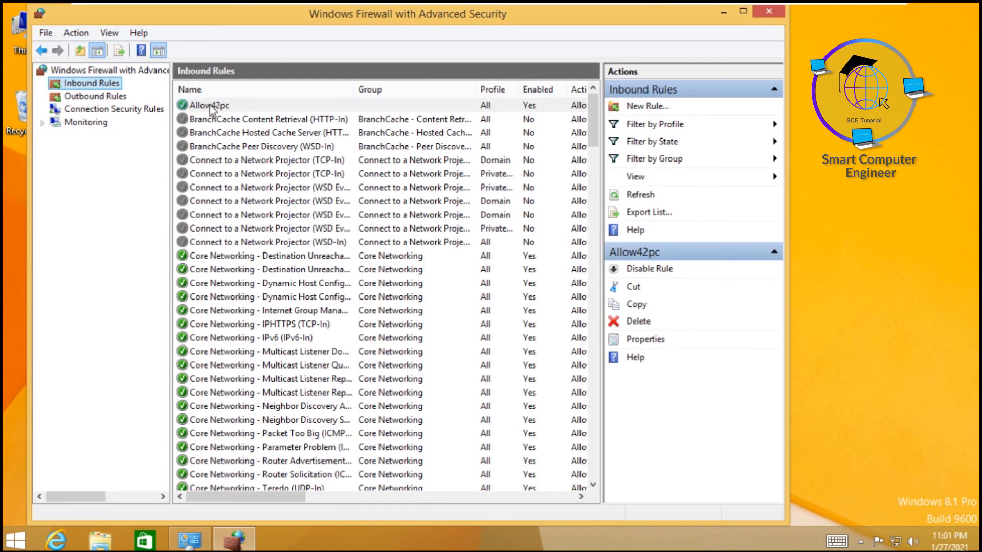
left_click(225, 109)
right_click(226, 110)
left_click(270, 197)
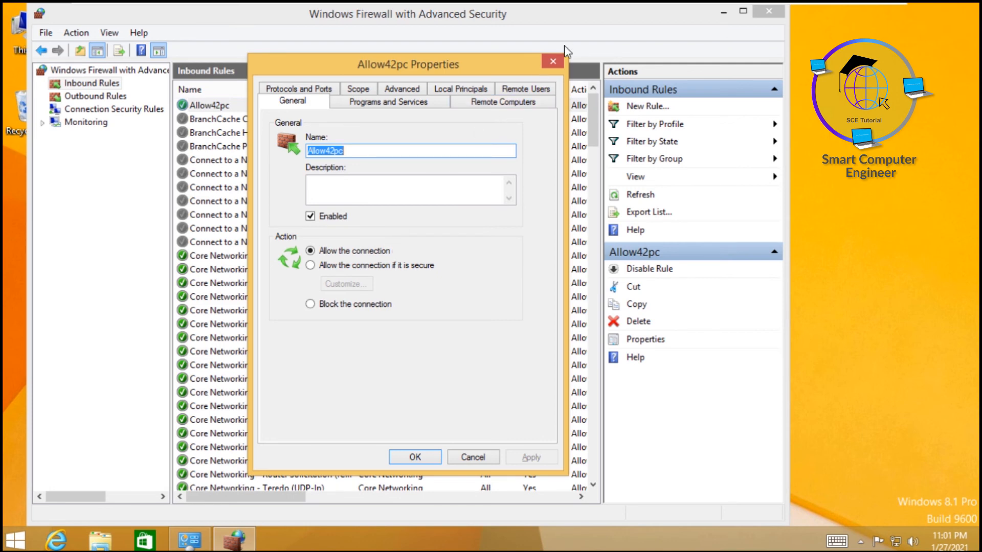
left_click(553, 61)
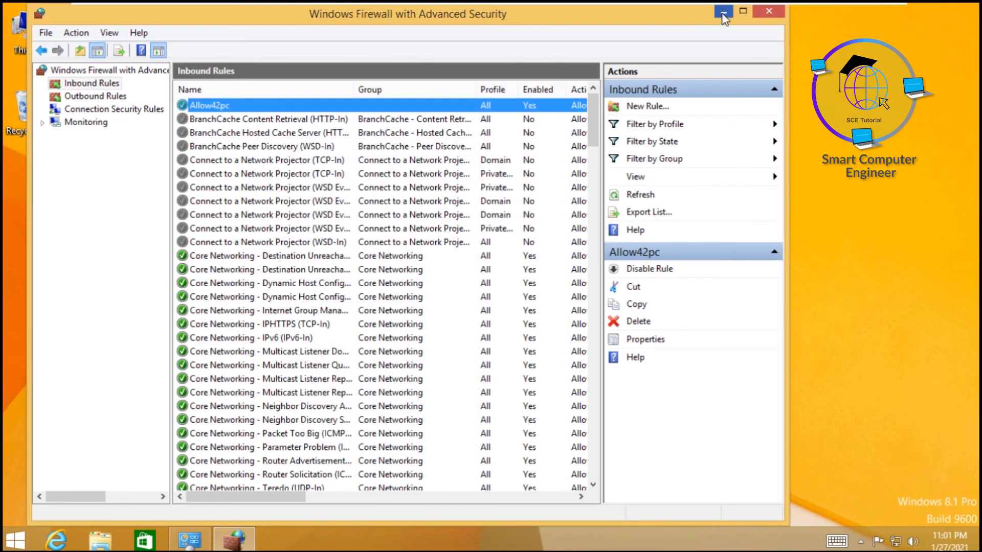
Minimize the virtual machine, bring up the host's Command Prompt and clear the selection so the continuous ping resumes.
left_click(857, 10)
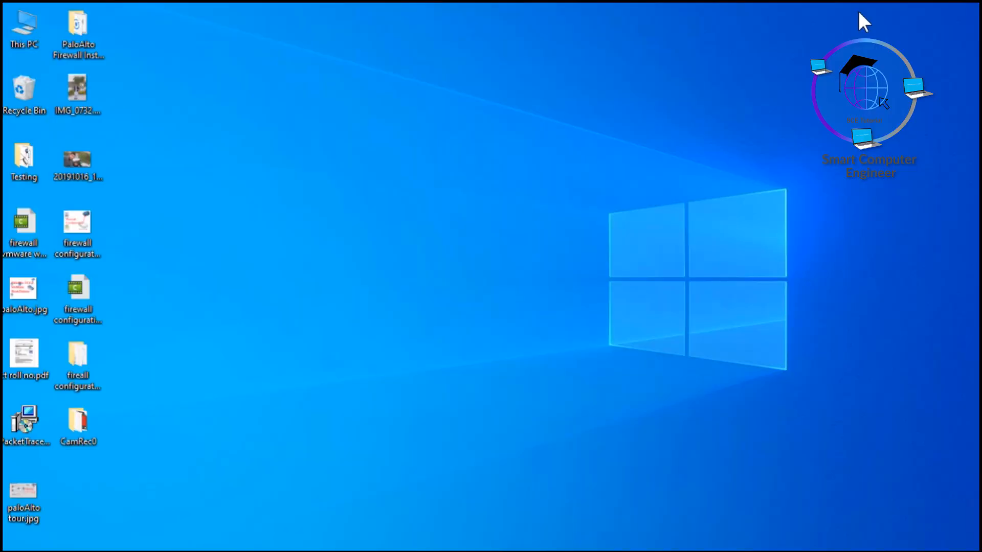
left_click(516, 542)
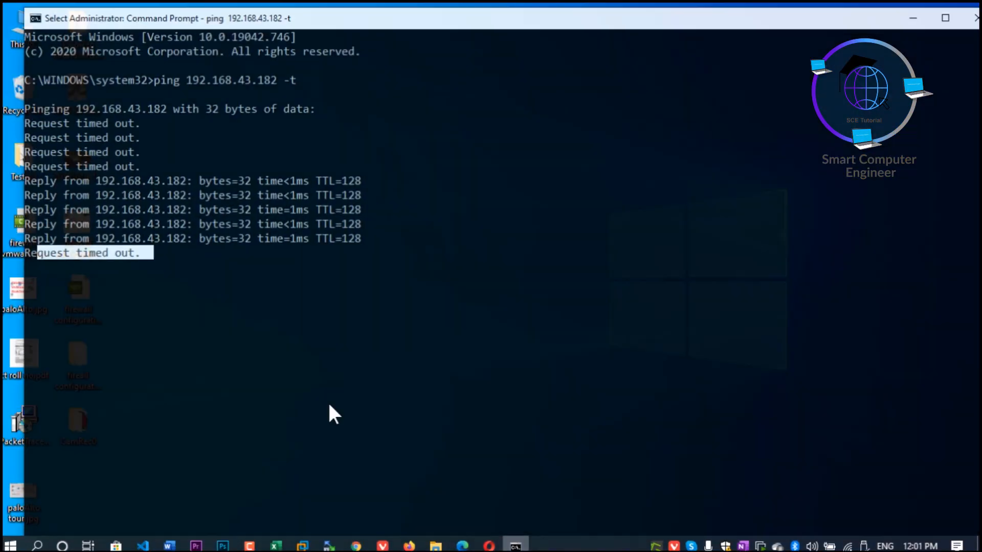
left_click(93, 281)
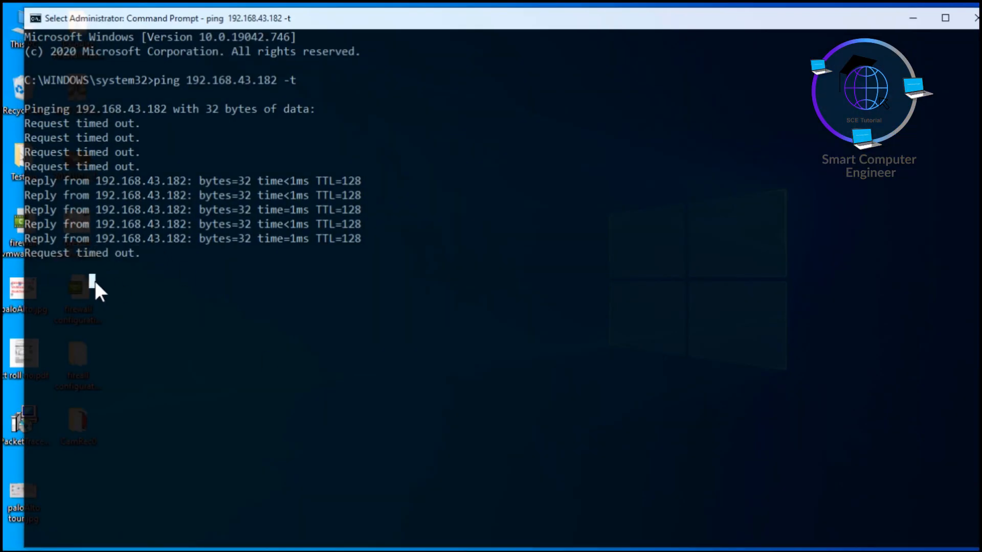
right_click(94, 280)
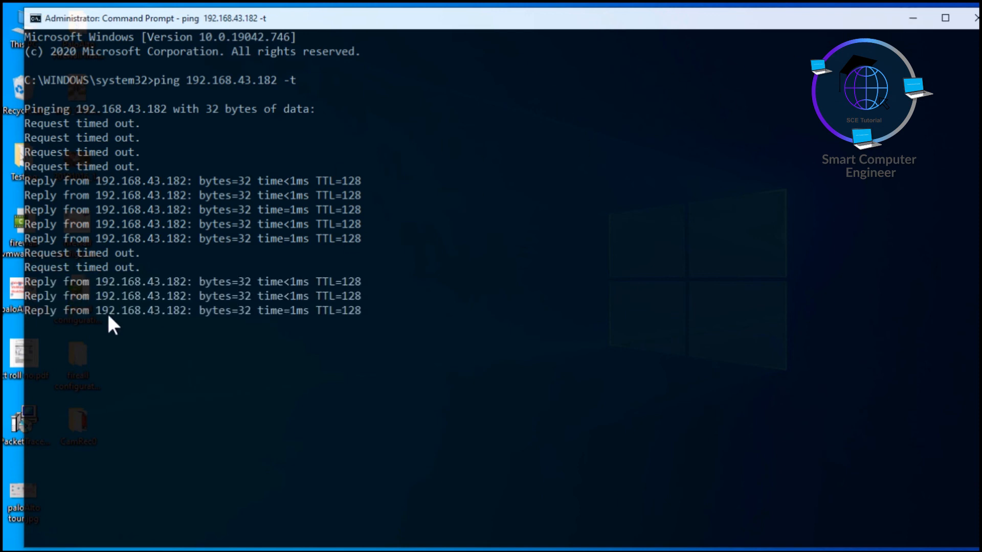
Highlight the newest ping reply lines from 192.168.43.182, and clear the selection to let the ping continue.
left_click_drag(81, 284, 179, 317)
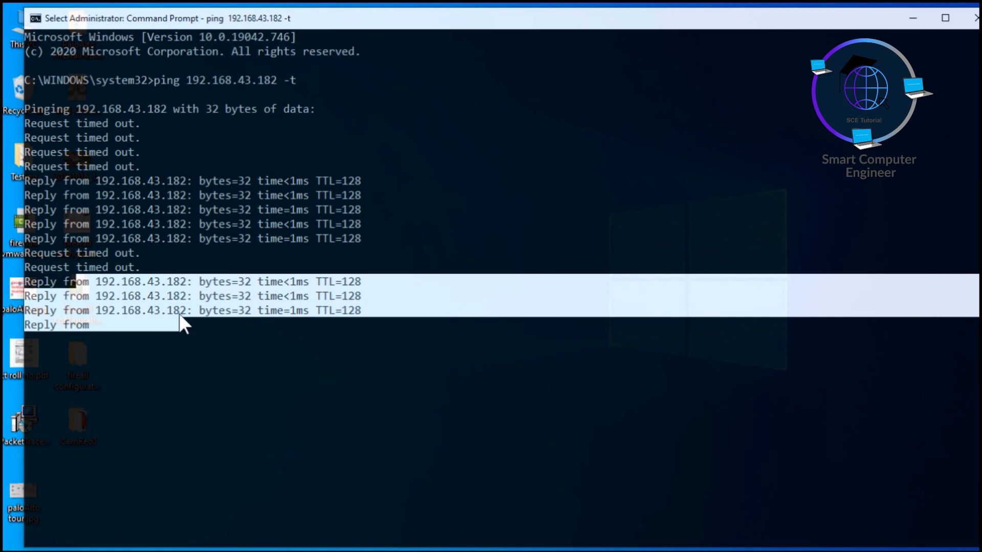
left_click(197, 321)
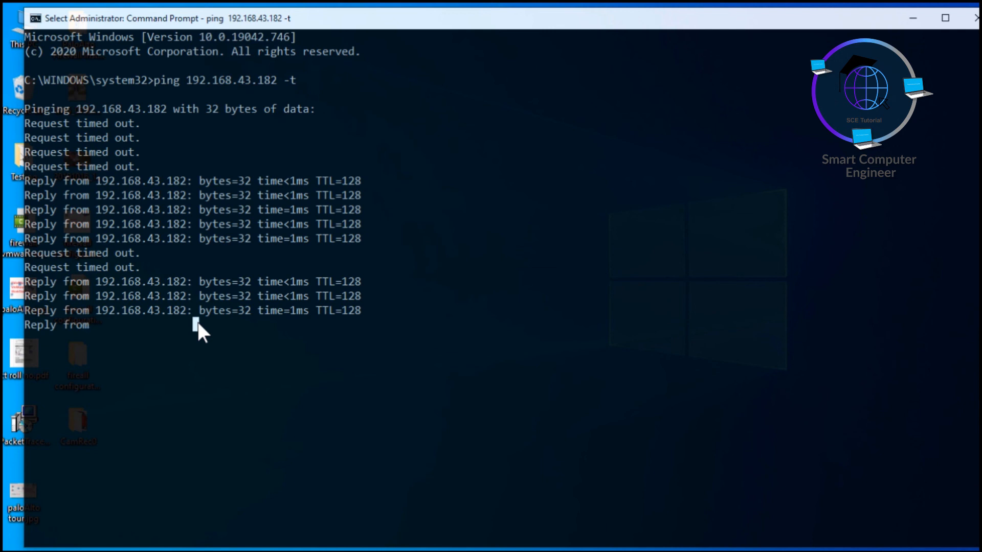
right_click(198, 321)
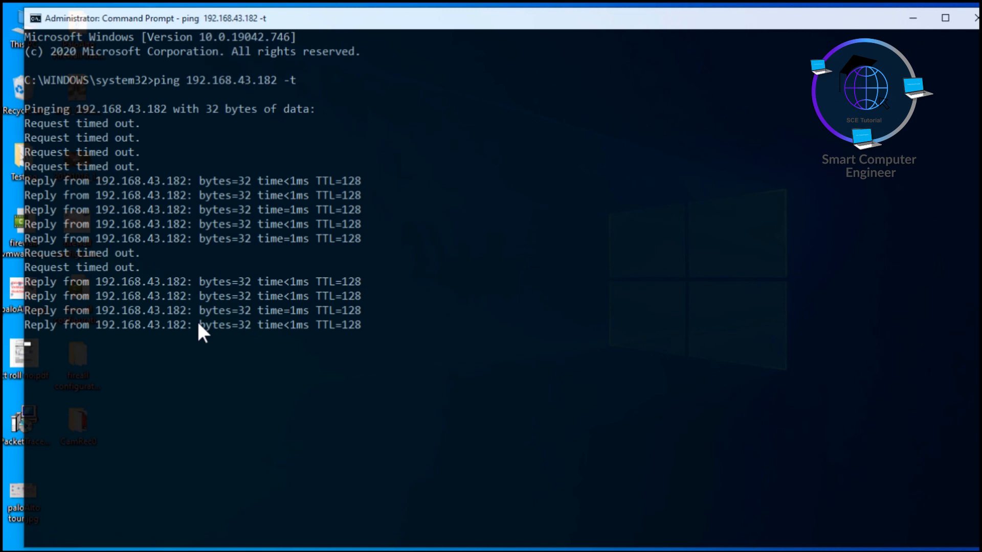